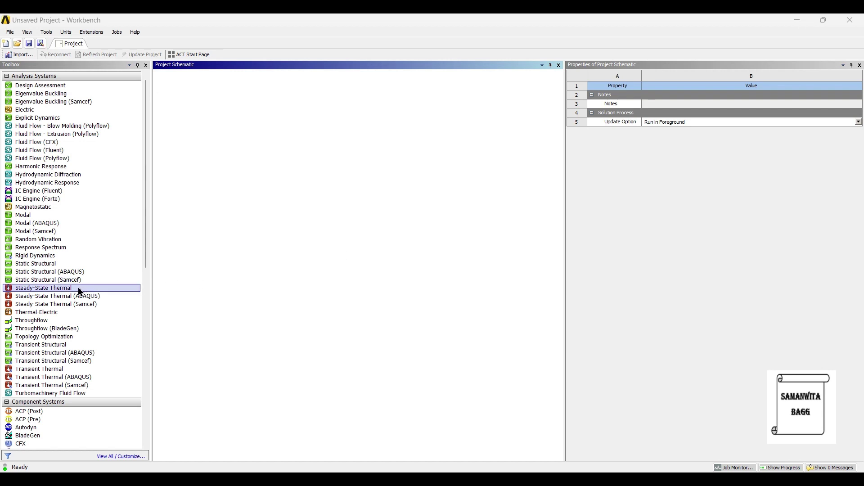
# Add a Steady-State Thermal system to the project schematic and open its Engineering Data.
pyautogui.moveTo(78, 287); pyautogui.dragTo(208, 267)
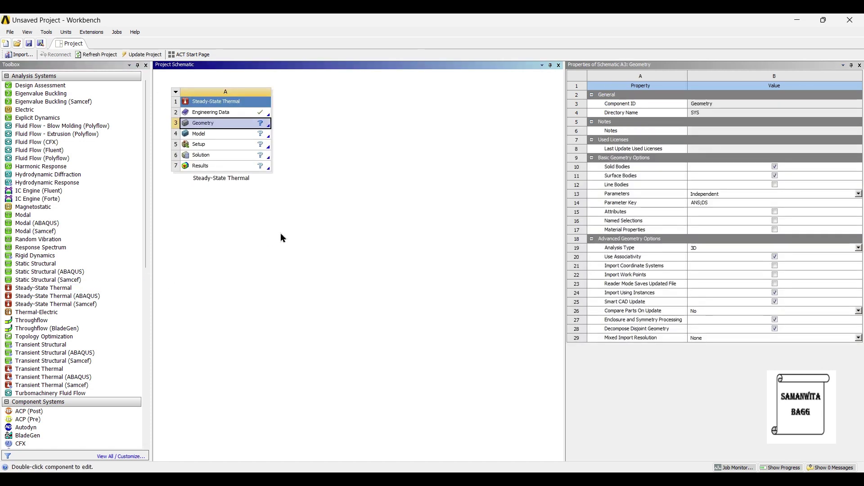
pyautogui.doubleClick(225, 113)
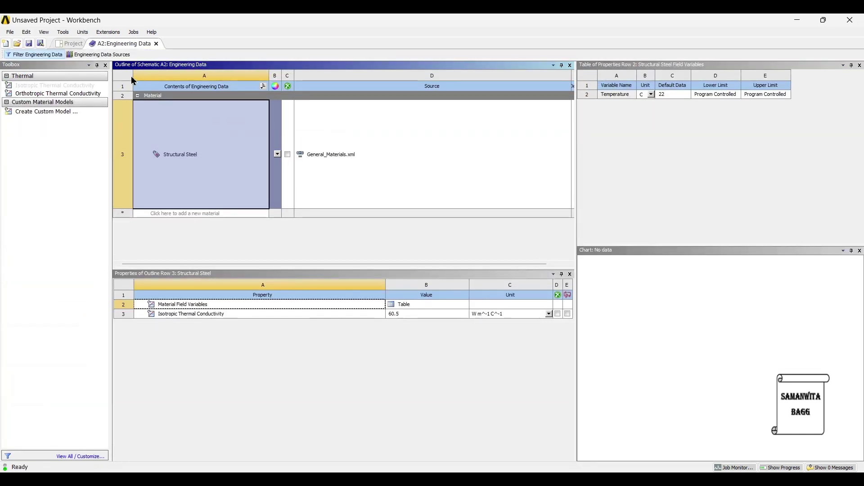
# Add Gray Cast Iron and Stainless Steel from General Materials to the engineering data, then return to the project schematic.
pyautogui.click(98, 55)
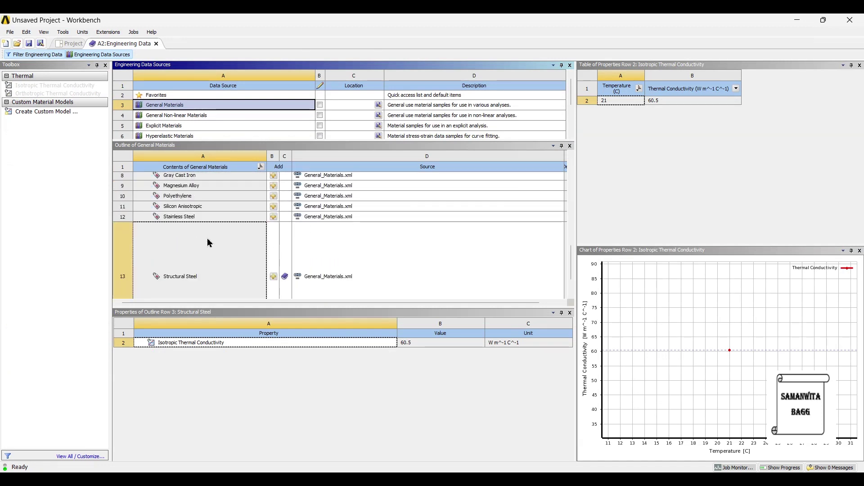
pyautogui.click(272, 180)
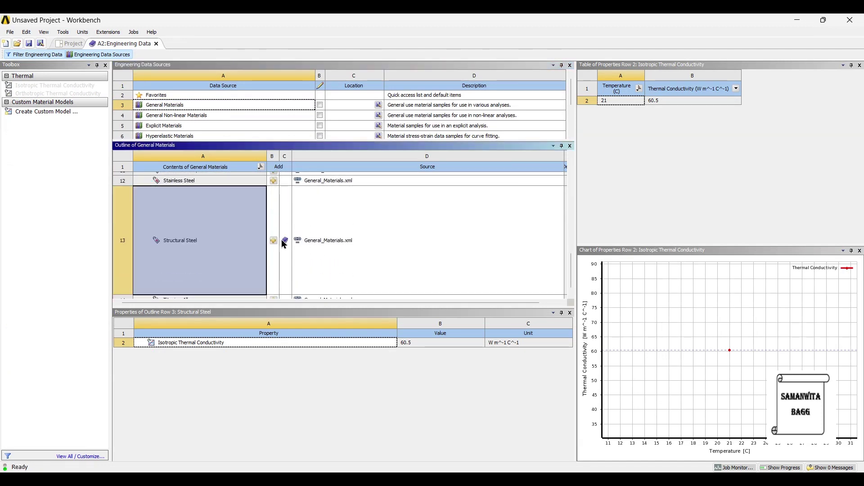
pyautogui.scroll(3, 275, 243)
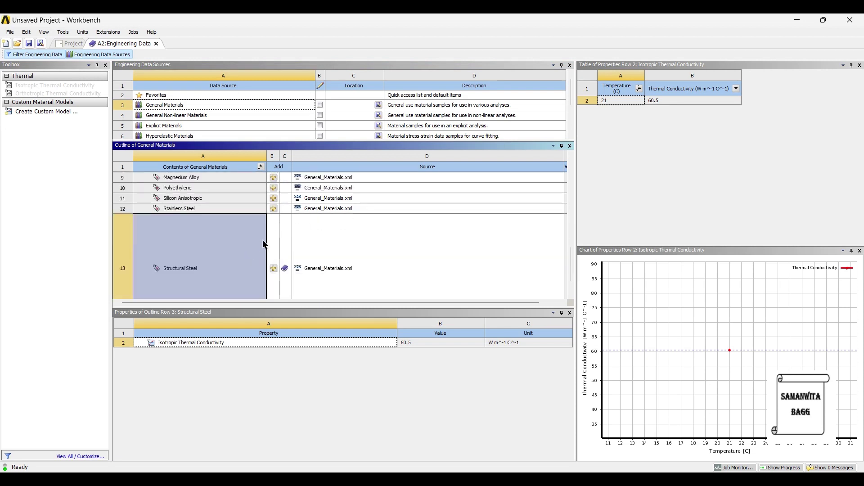
pyautogui.click(274, 208)
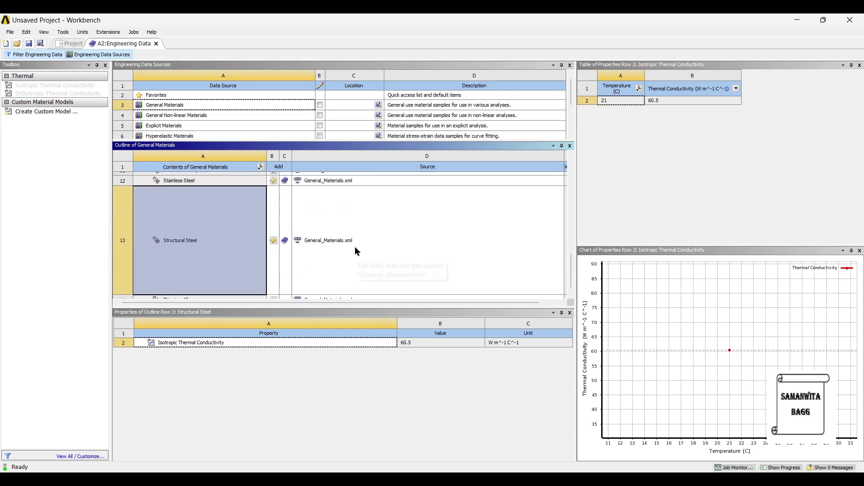
pyautogui.click(69, 45)
pyautogui.click(142, 55)
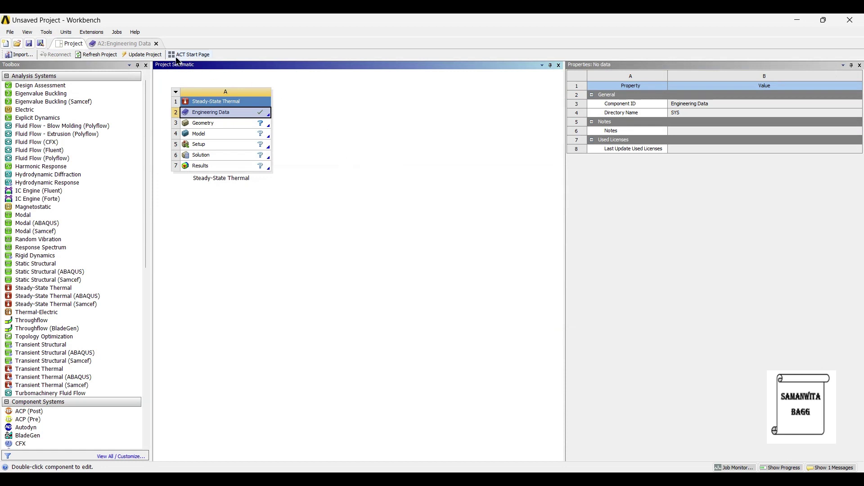
pyautogui.click(157, 44)
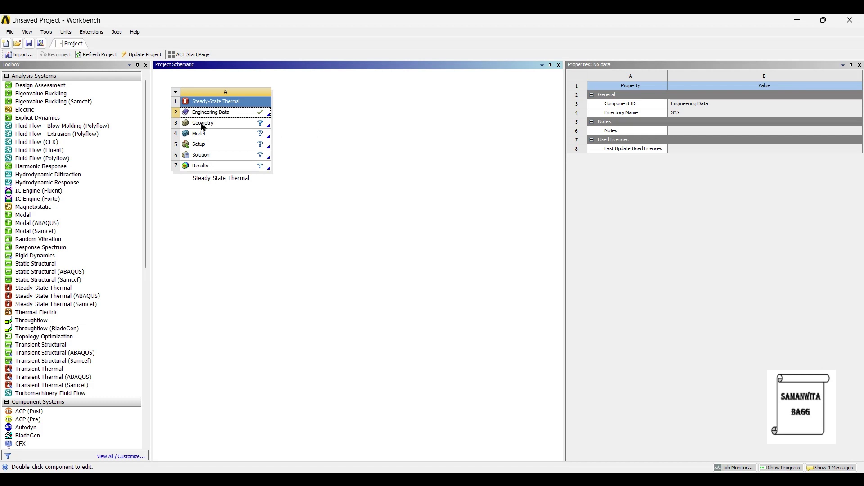
# Import disc brake rotor.stp as the geometry of the Steady-State Thermal system.
pyautogui.click(220, 125)
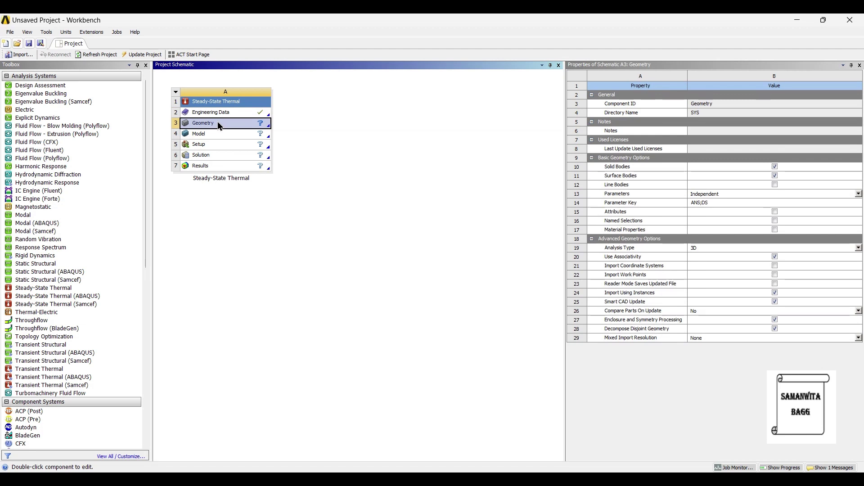
pyautogui.rightClick(220, 126)
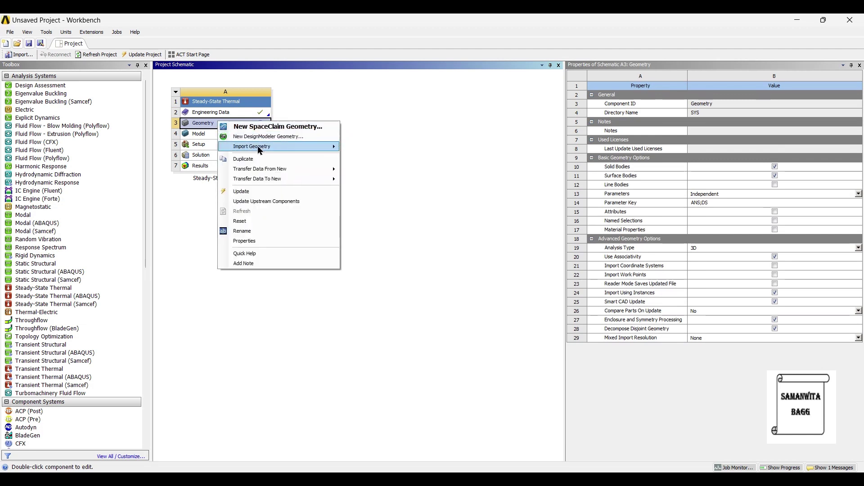
pyautogui.moveTo(260, 149)
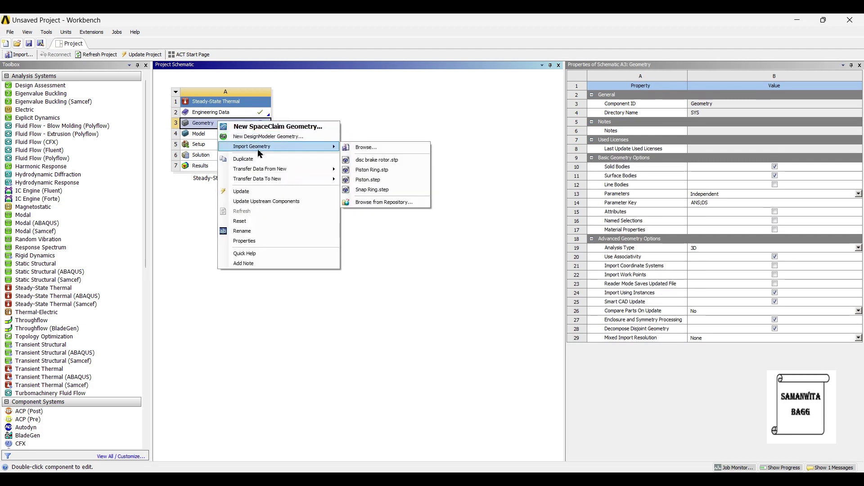
pyautogui.click(404, 148)
pyautogui.click(184, 193)
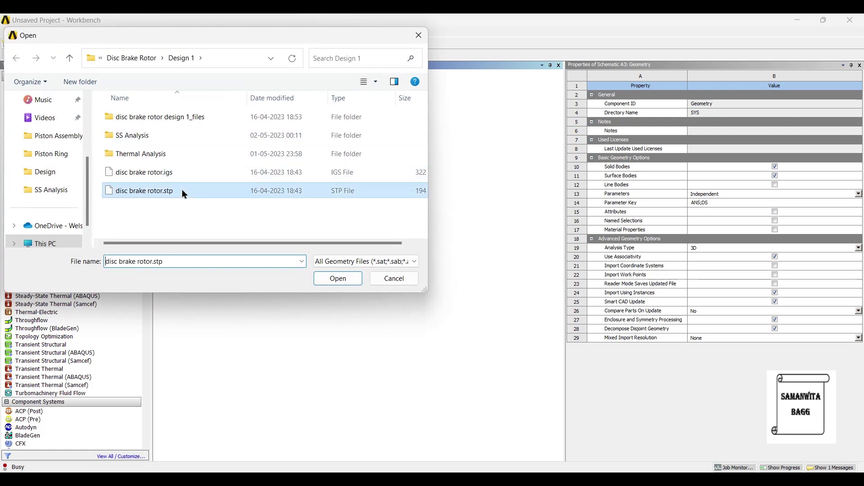
pyautogui.click(334, 281)
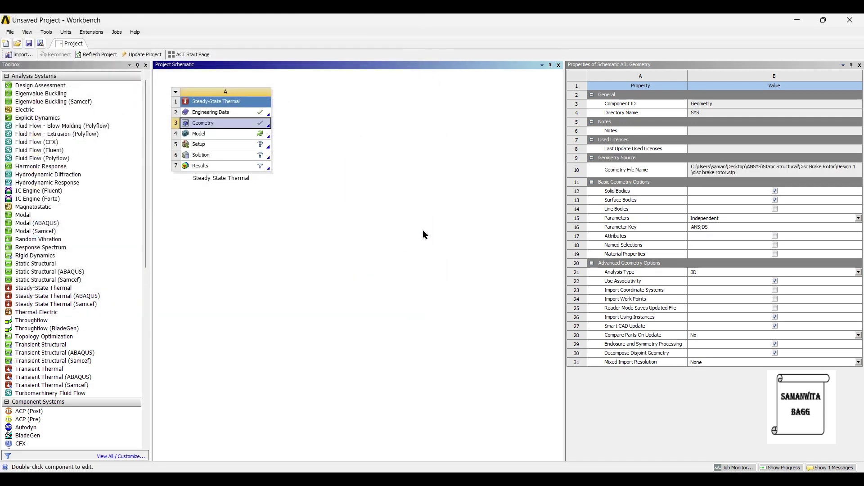
# Open the model in Mechanical and assign Gray Cast Iron as the rotor body's material.
pyautogui.doubleClick(231, 138)
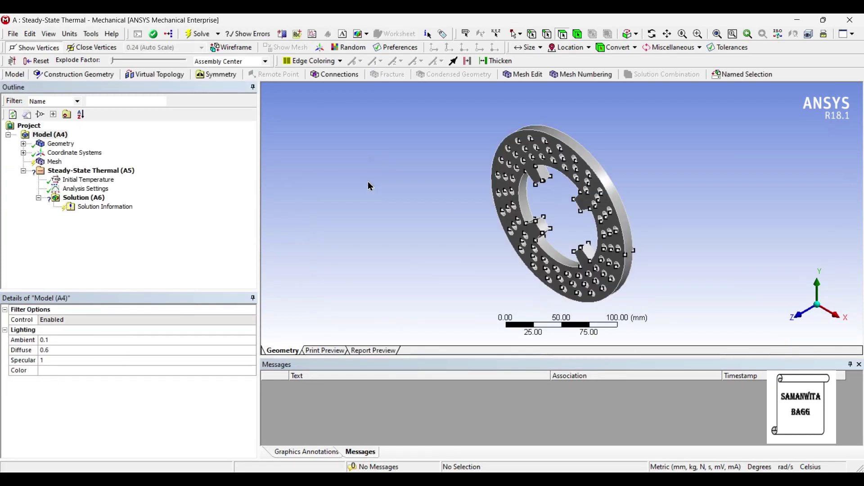
pyautogui.moveTo(371, 186); pyautogui.dragTo(667, 179, button='middle')
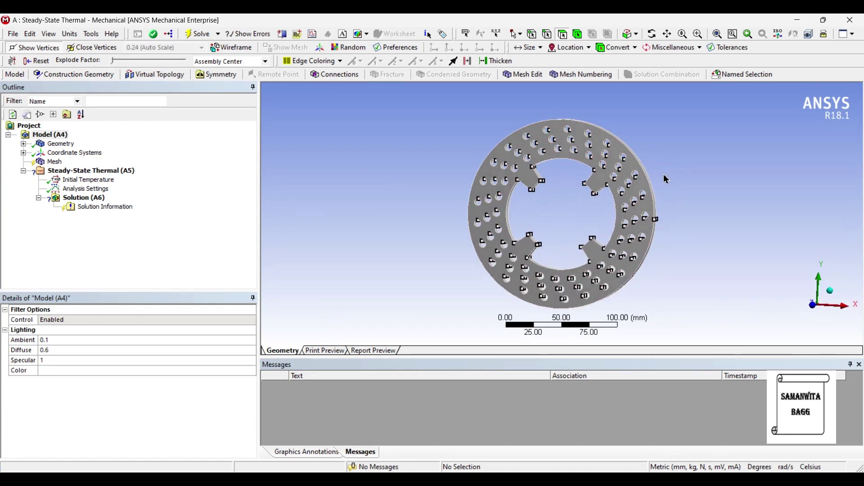
pyautogui.click(23, 144)
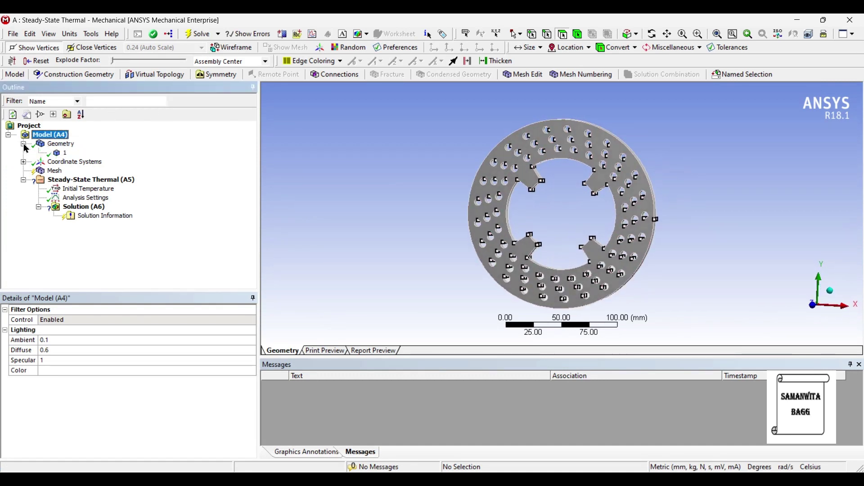
pyautogui.click(64, 153)
pyautogui.click(208, 391)
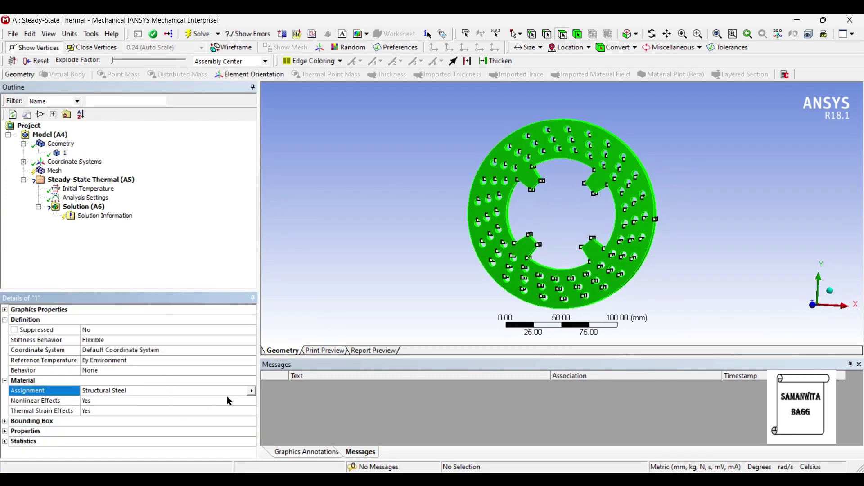
pyautogui.click(252, 390)
pyautogui.click(284, 440)
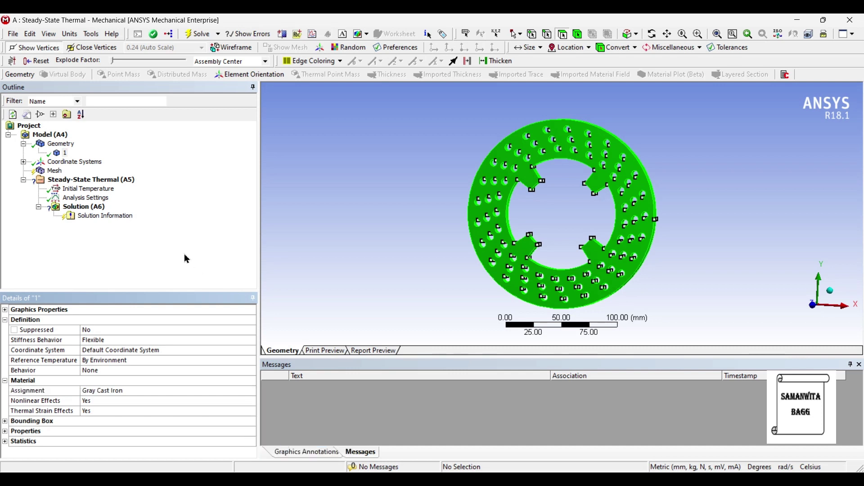
# Change the Relevance Center in the mesh sizing settings and generate the rotor's mesh.
pyautogui.click(55, 173)
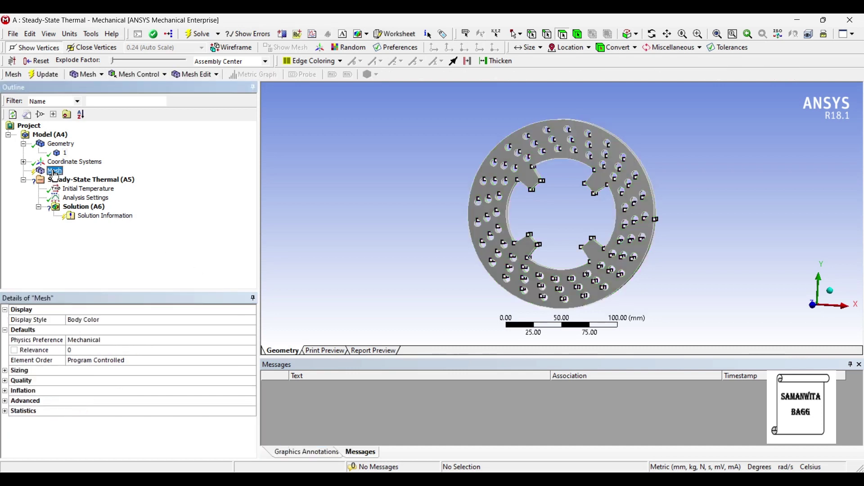
pyautogui.click(6, 372)
pyautogui.click(93, 392)
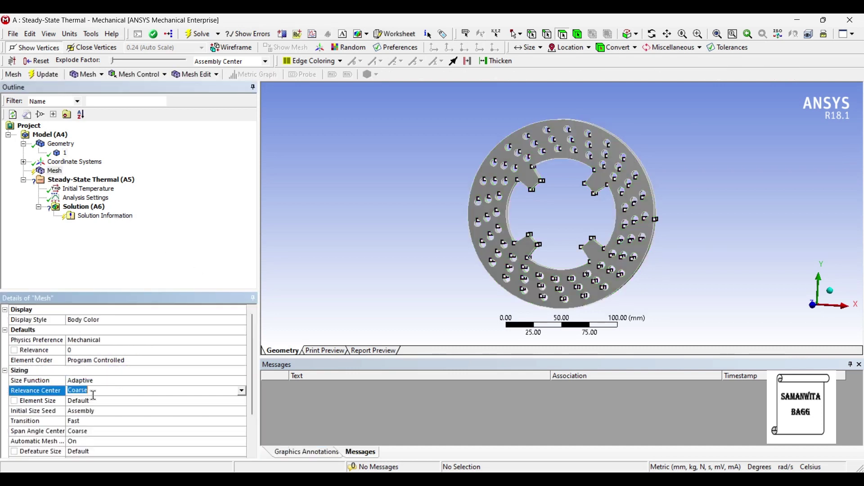
pyautogui.click(242, 392)
pyautogui.click(106, 415)
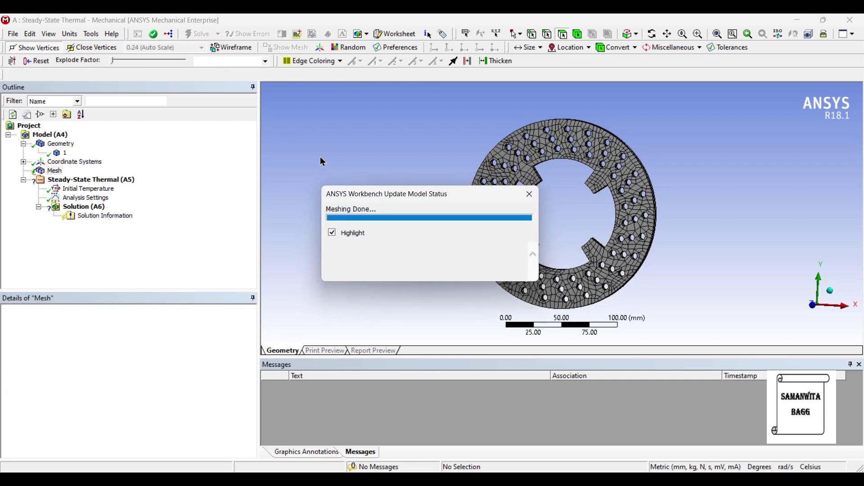
# Insert a Temperature load under the Steady-State Thermal analysis.
pyautogui.click(120, 181)
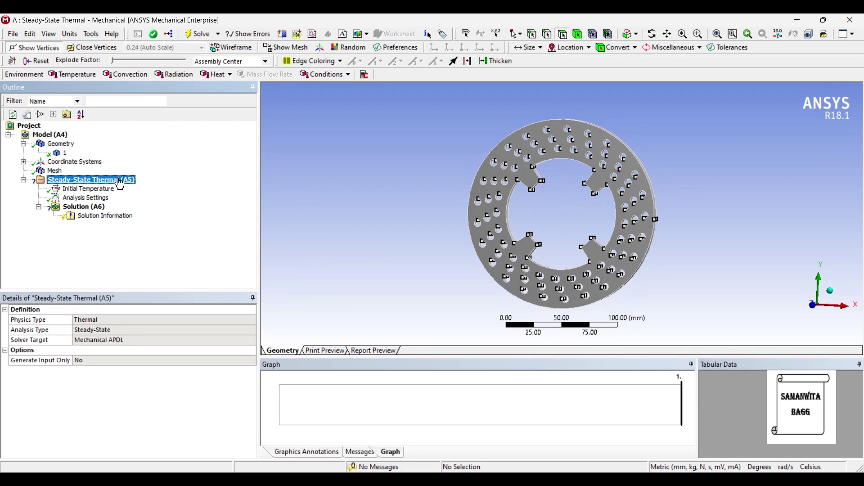
pyautogui.rightClick(121, 183)
pyautogui.moveTo(155, 186)
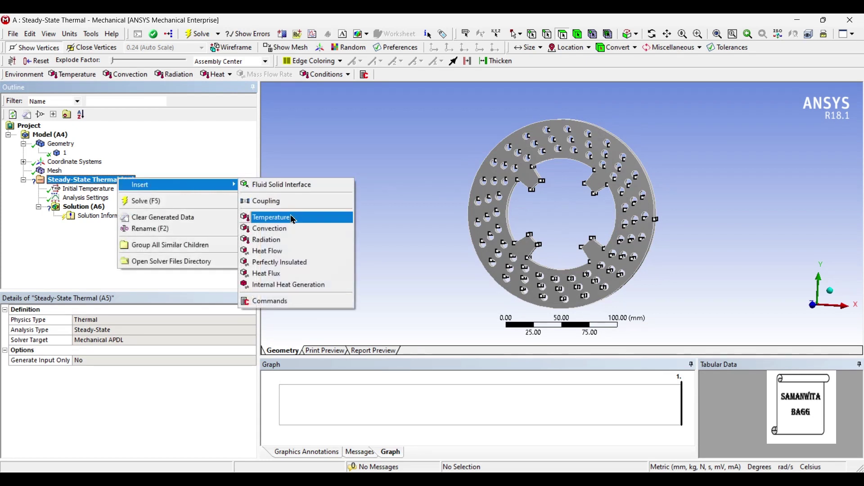
pyautogui.click(294, 219)
# Scope the temperature load to three rotor faces: both flat sides and the wall of one hole.
pyautogui.click(542, 151)
pyautogui.moveTo(541, 151); pyautogui.dragTo(643, 156, button='middle')
pyautogui.keyDown('ctrl'); pyautogui.click(613, 151); pyautogui.keyUp('ctrl')
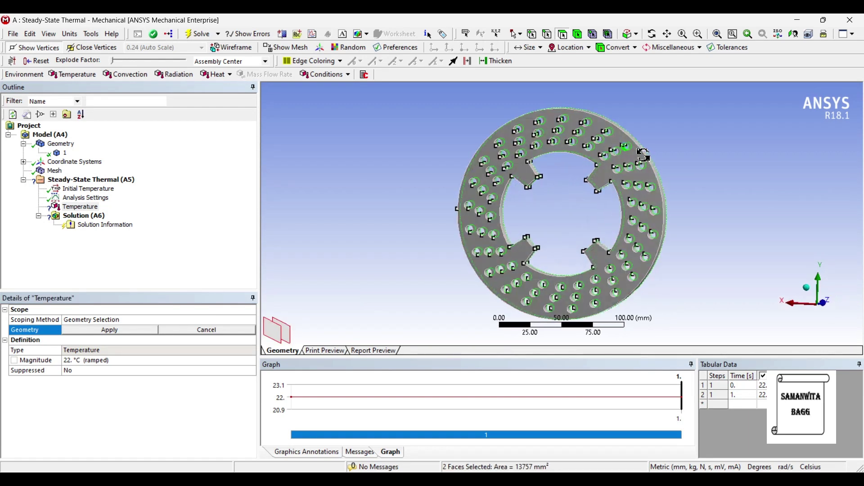
pyautogui.keyDown('ctrl'); pyautogui.click(630, 144); pyautogui.keyUp('ctrl')
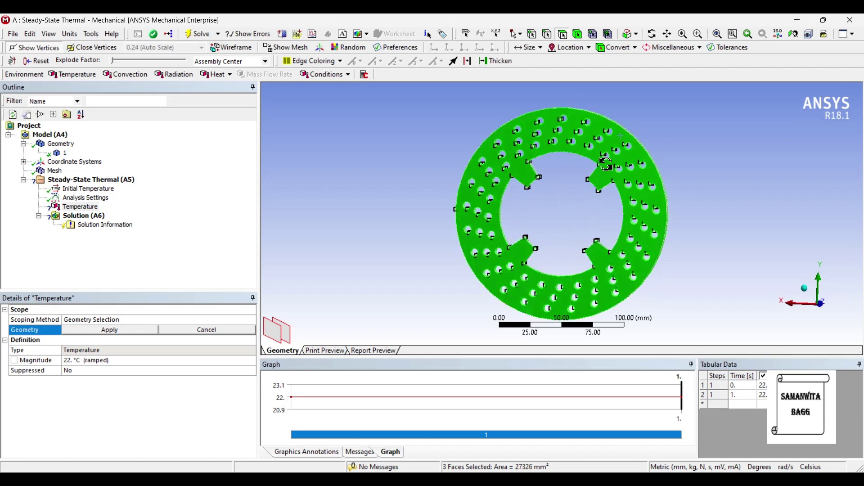
pyautogui.moveTo(606, 165); pyautogui.dragTo(387, 104, button='middle')
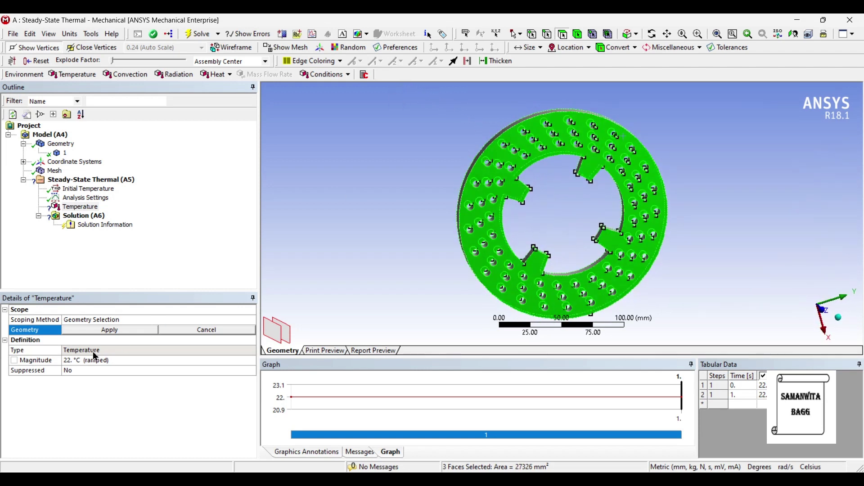
pyautogui.click(109, 330)
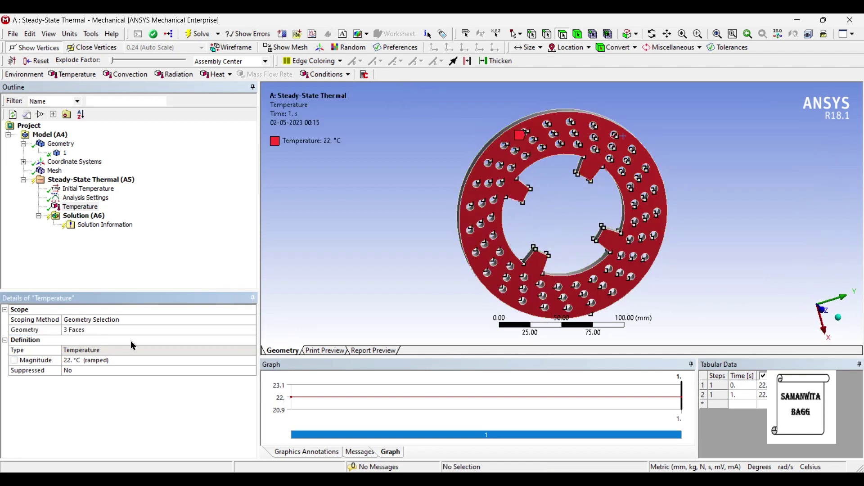
# Redefine the temperature load's geometry as only the two flat side faces of the rotor.
pyautogui.click(91, 333)
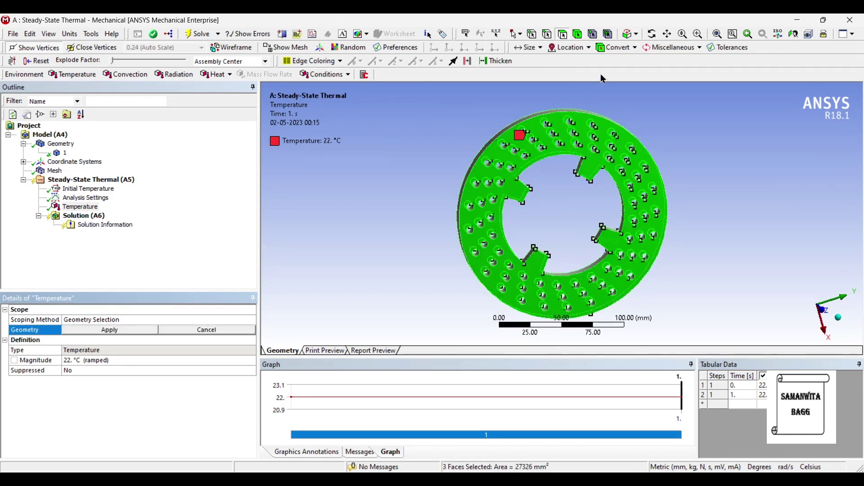
pyautogui.click(643, 101)
pyautogui.click(590, 128)
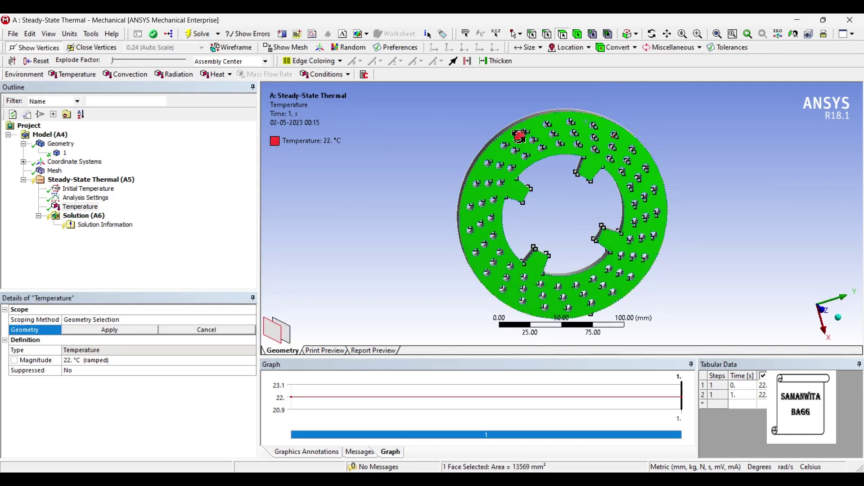
pyautogui.moveTo(590, 127); pyautogui.dragTo(668, 147, button='middle')
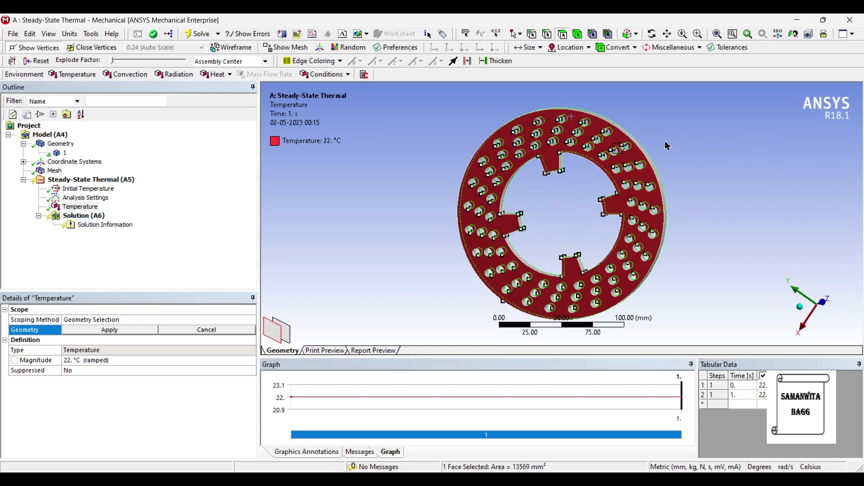
pyautogui.keyDown('ctrl'); pyautogui.click(620, 137); pyautogui.keyUp('ctrl')
pyautogui.click(113, 331)
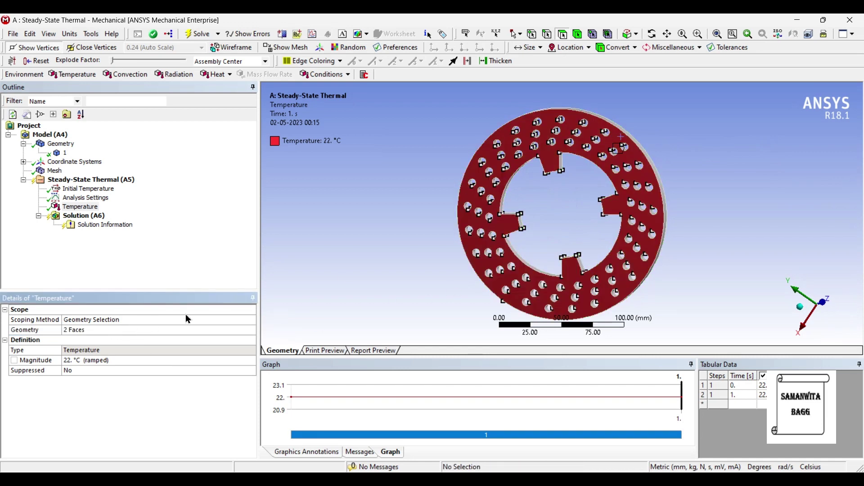
pyautogui.moveTo(572, 214); pyautogui.dragTo(384, 148, button='middle')
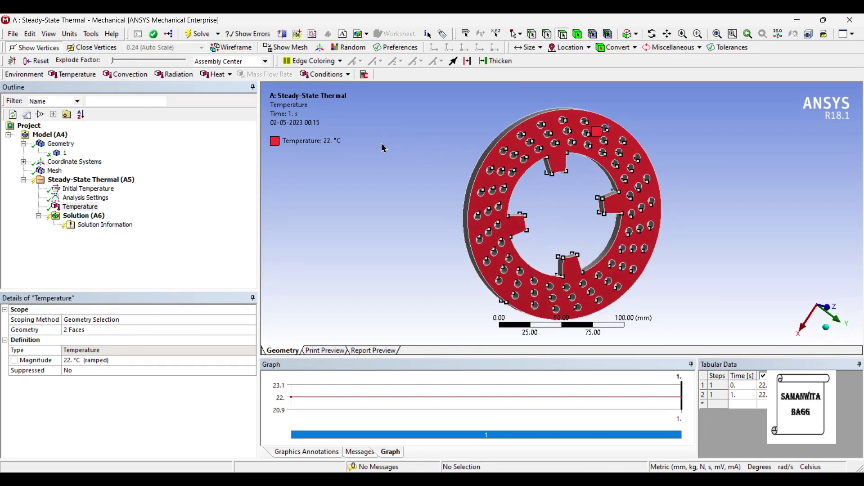
# Insert a Convection load under the Steady-State Thermal analysis.
pyautogui.click(99, 180)
pyautogui.rightClick(100, 180)
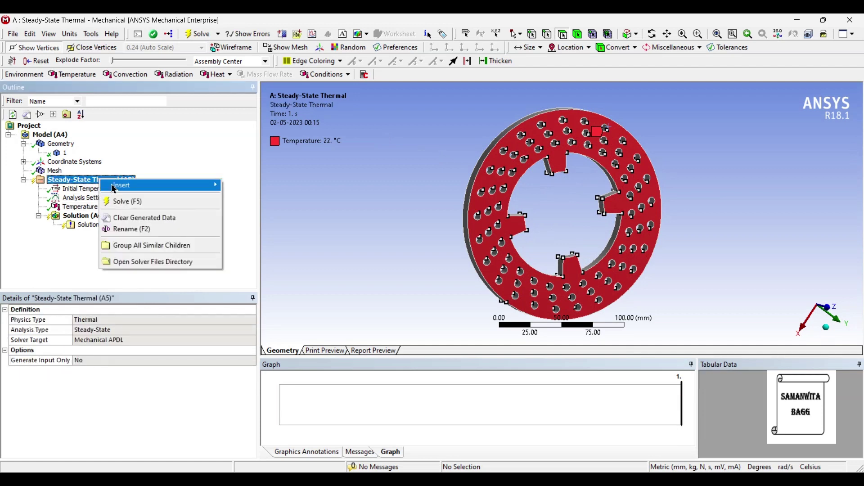
pyautogui.moveTo(115, 189)
pyautogui.click(250, 228)
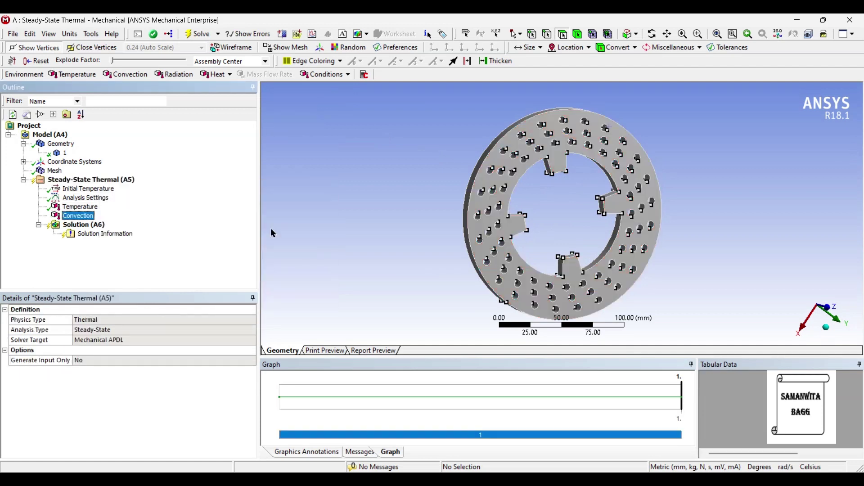
# Scope the convection load to 16 rotor faces: the outer rim, the four inner bore arcs, and the side and end faces of the tabs.
pyautogui.moveTo(605, 191); pyautogui.dragTo(507, 178, button='middle')
pyautogui.click(557, 148)
pyautogui.keyDown('ctrl'); pyautogui.click(497, 163); pyautogui.keyUp('ctrl')
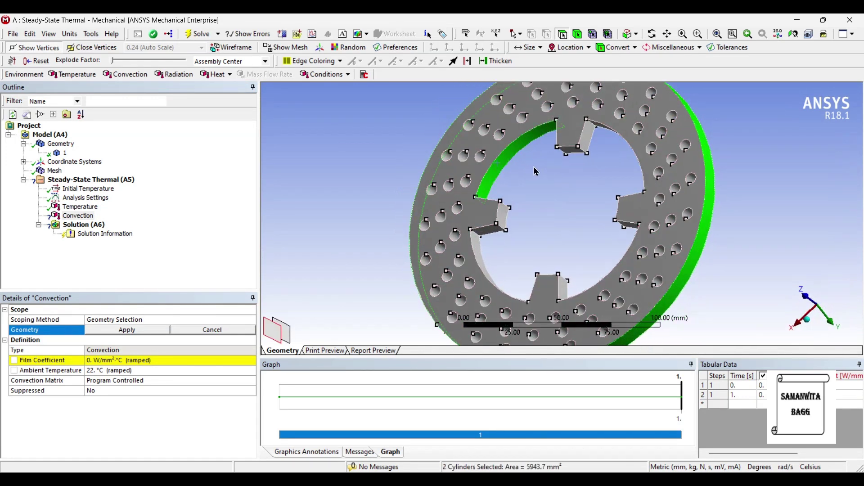
pyautogui.keyDown('ctrl'); pyautogui.click(488, 254); pyautogui.keyUp('ctrl')
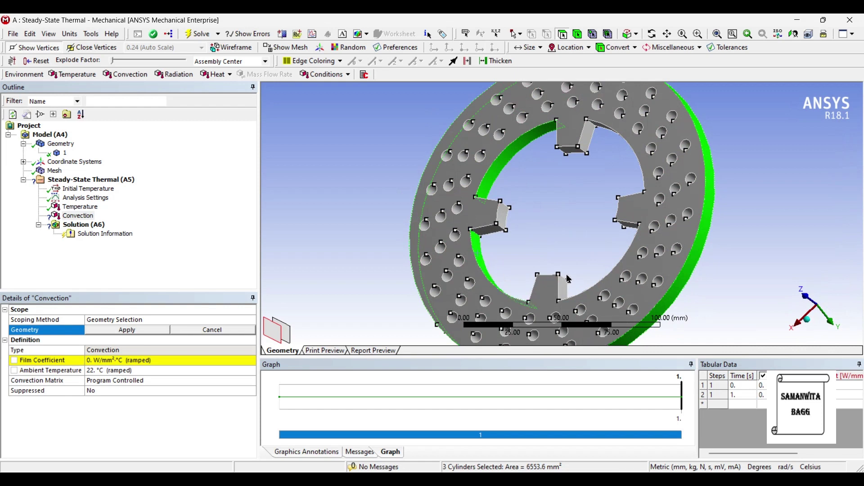
pyautogui.keyDown('ctrl'); pyautogui.click(587, 138); pyautogui.keyUp('ctrl')
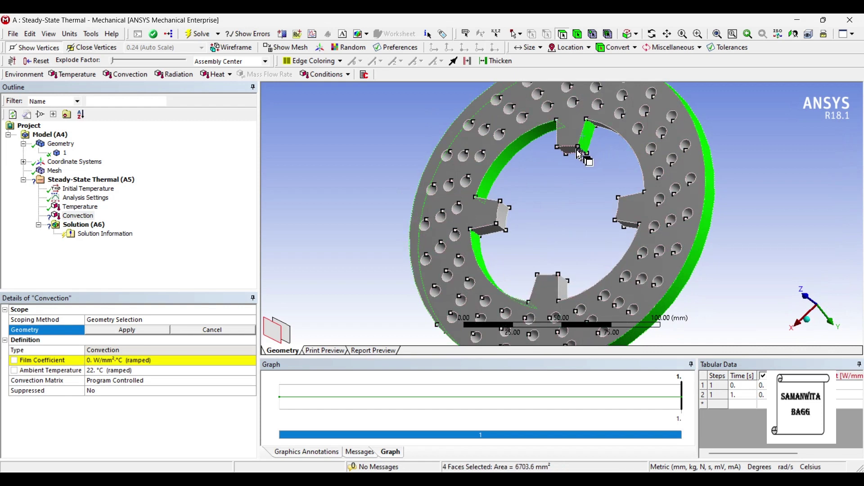
pyautogui.keyDown('ctrl'); pyautogui.click(576, 151); pyautogui.keyUp('ctrl')
pyautogui.keyDown('ctrl'); pyautogui.click(505, 217); pyautogui.keyUp('ctrl')
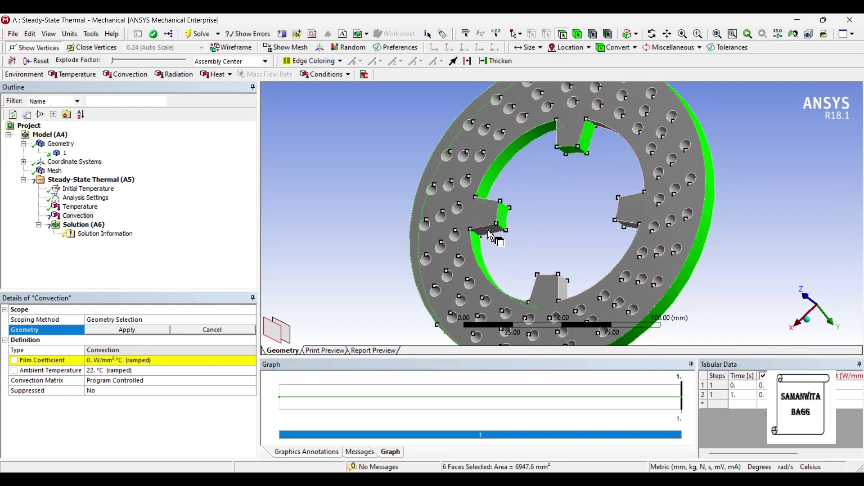
pyautogui.keyDown('ctrl'); pyautogui.click(488, 230); pyautogui.keyUp('ctrl')
pyautogui.moveTo(575, 230); pyautogui.dragTo(567, 288, button='middle')
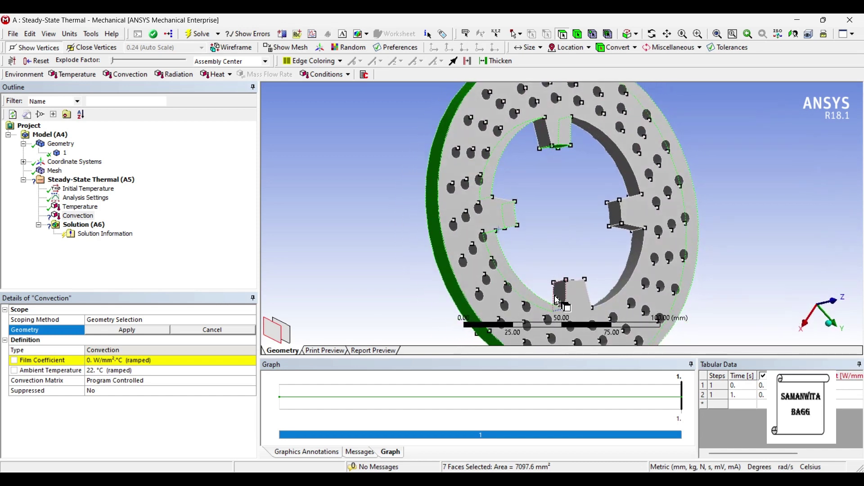
pyautogui.keyDown('ctrl'); pyautogui.click(562, 295); pyautogui.keyUp('ctrl')
pyautogui.keyDown('ctrl'); pyautogui.click(615, 299); pyautogui.keyUp('ctrl')
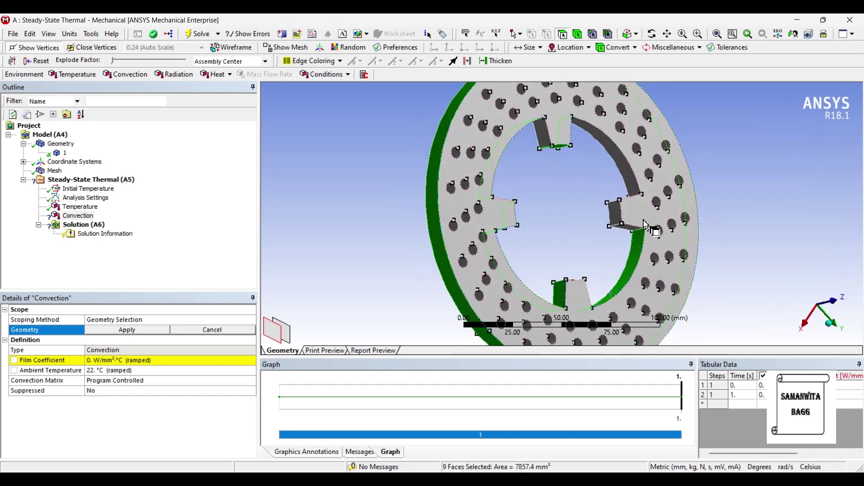
pyautogui.keyDown('ctrl'); pyautogui.click(631, 233); pyautogui.keyUp('ctrl')
pyautogui.keyDown('ctrl'); pyautogui.click(626, 165); pyautogui.keyUp('ctrl')
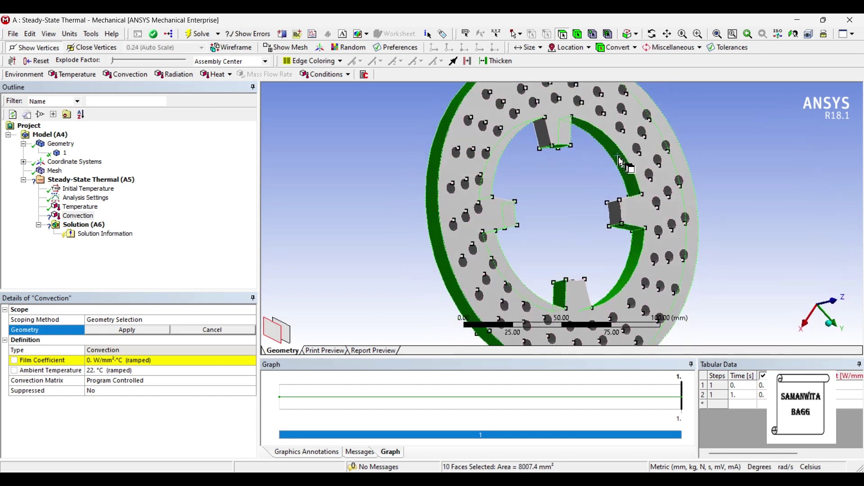
pyautogui.moveTo(626, 165); pyautogui.dragTo(597, 238, button='middle')
pyautogui.keyDown('ctrl'); pyautogui.click(627, 161); pyautogui.keyUp('ctrl')
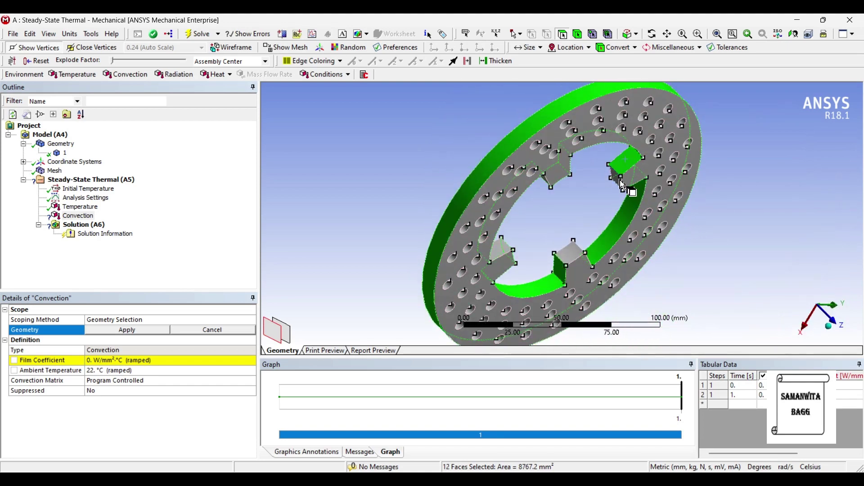
pyautogui.keyDown('ctrl'); pyautogui.click(628, 185); pyautogui.keyUp('ctrl')
pyautogui.moveTo(628, 185); pyautogui.dragTo(562, 130, button='middle')
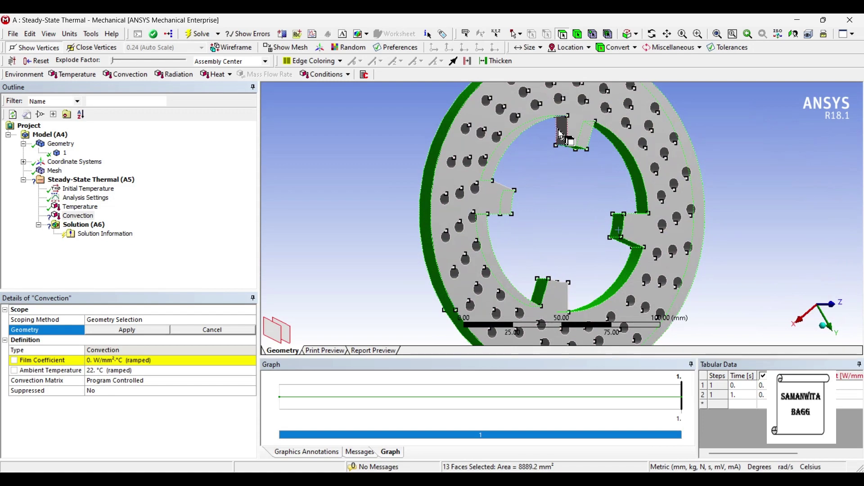
pyautogui.keyDown('ctrl'); pyautogui.click(561, 128); pyautogui.keyUp('ctrl')
pyautogui.moveTo(603, 182); pyautogui.dragTo(548, 270, button='middle')
pyautogui.keyDown('ctrl'); pyautogui.click(520, 176); pyautogui.keyUp('ctrl')
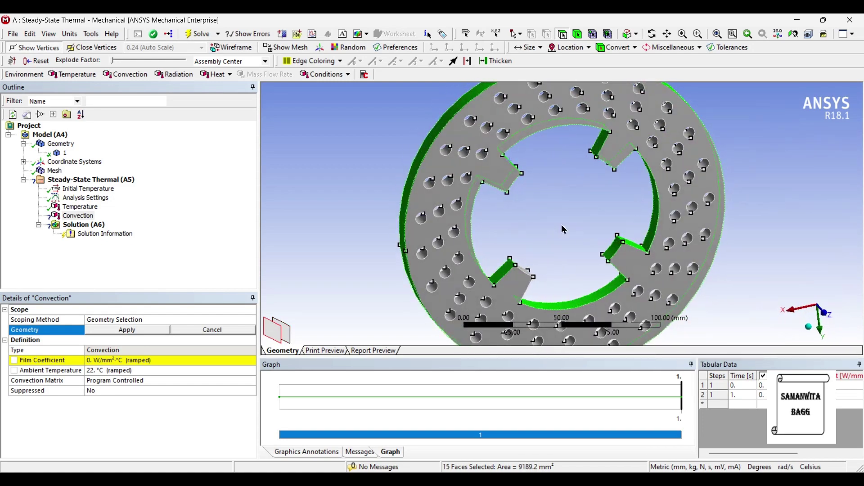
pyautogui.moveTo(564, 230); pyautogui.dragTo(534, 270, button='middle')
pyautogui.keyDown('ctrl'); pyautogui.click(539, 261); pyautogui.keyUp('ctrl')
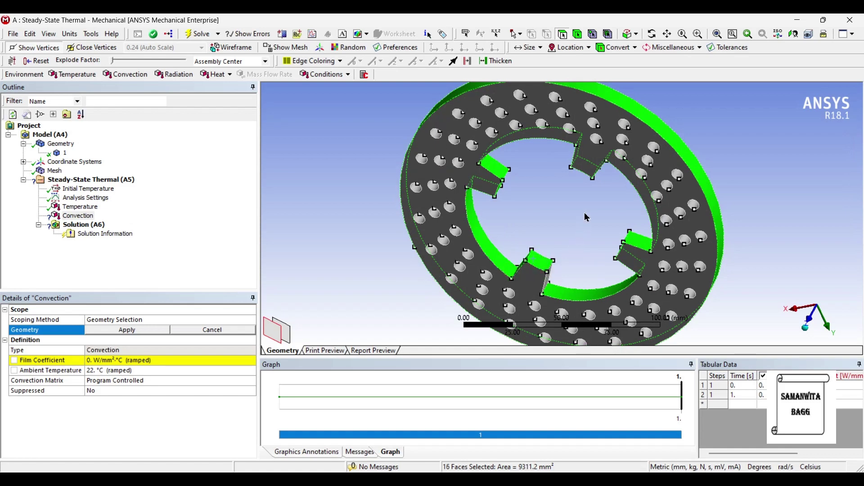
pyautogui.moveTo(587, 218); pyautogui.dragTo(561, 212, button='middle')
pyautogui.click(150, 332)
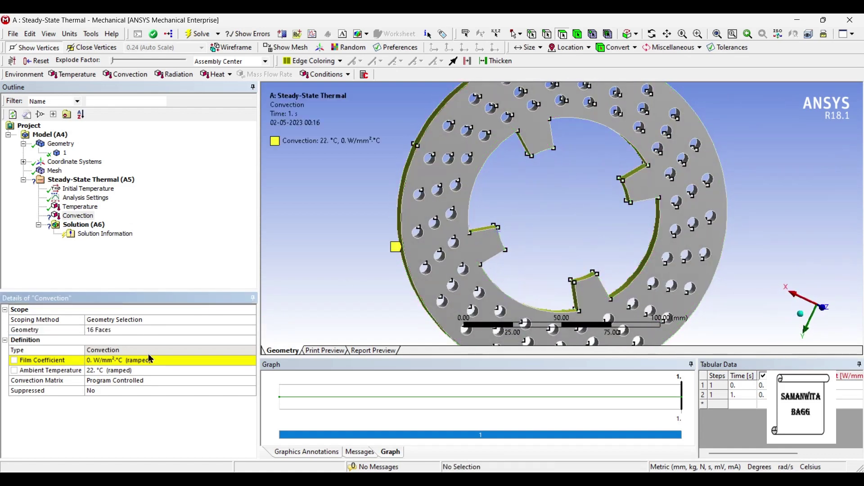
# Import the temperature-dependent film coefficient "Stagnant Air - Horizontal Cyl" for the convection load and review its tabular data.
pyautogui.click(119, 363)
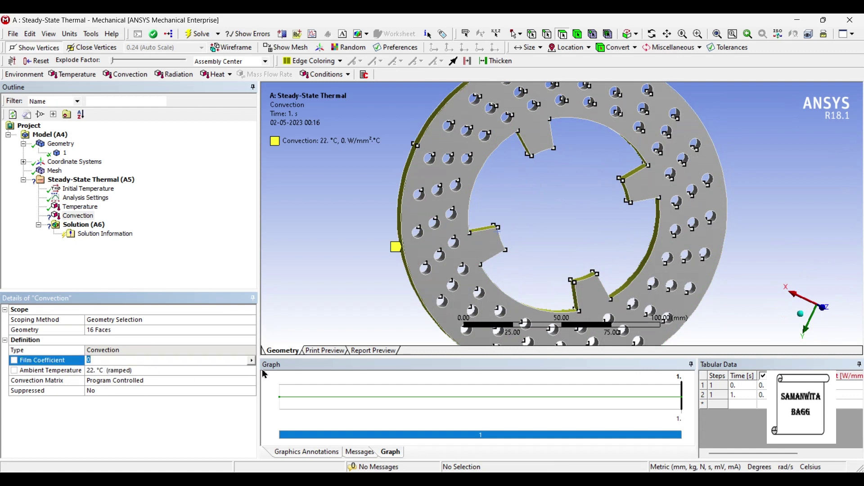
pyautogui.click(251, 361)
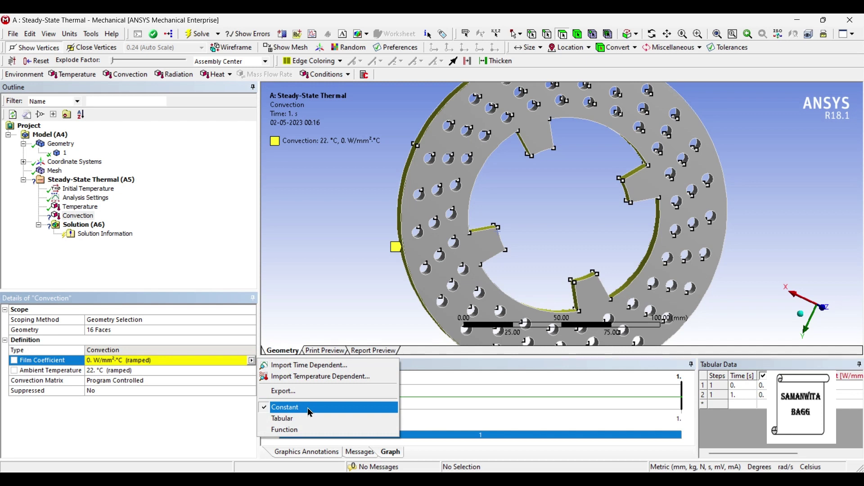
pyautogui.click(315, 385)
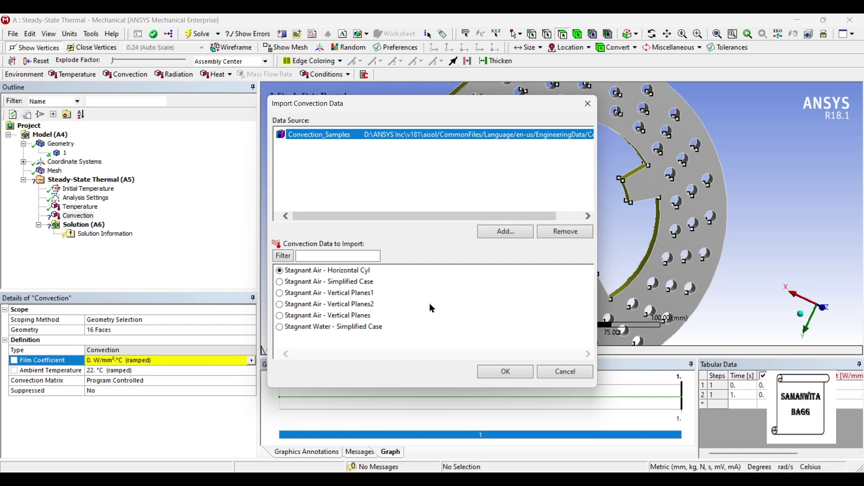
pyautogui.click(507, 378)
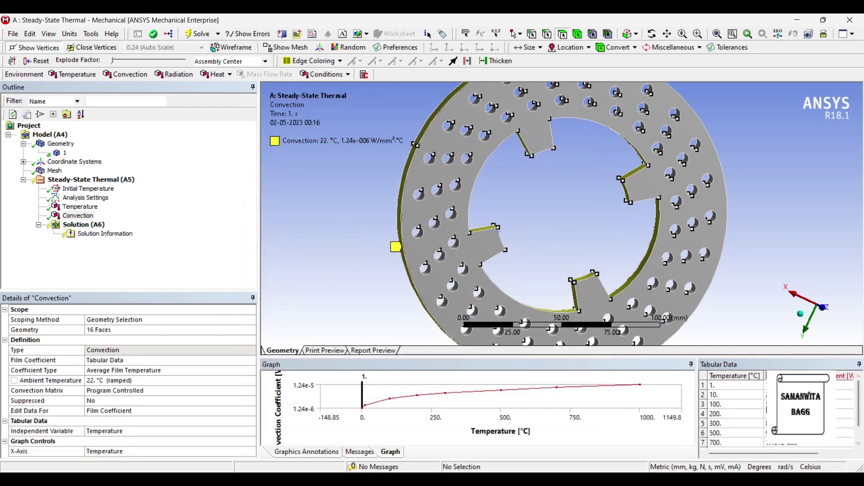
pyautogui.scroll(-1, 744, 433)
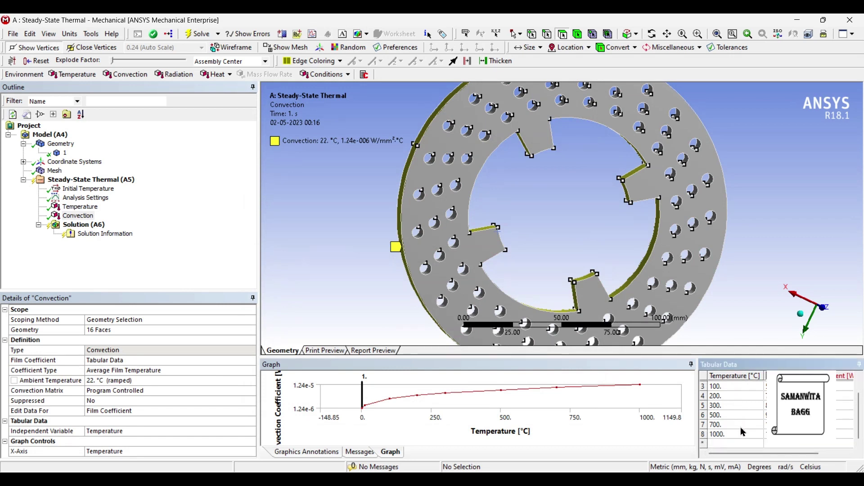
pyautogui.scroll(1, 747, 378)
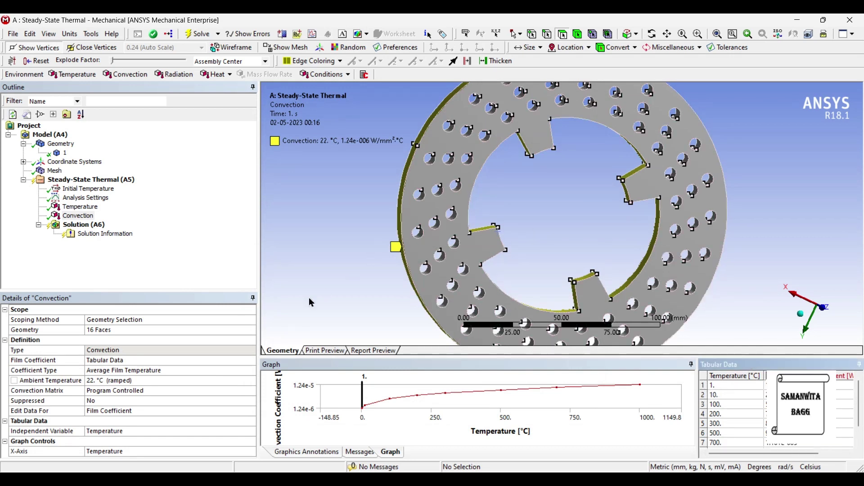
pyautogui.moveTo(312, 303); pyautogui.dragTo(314, 273, button='middle')
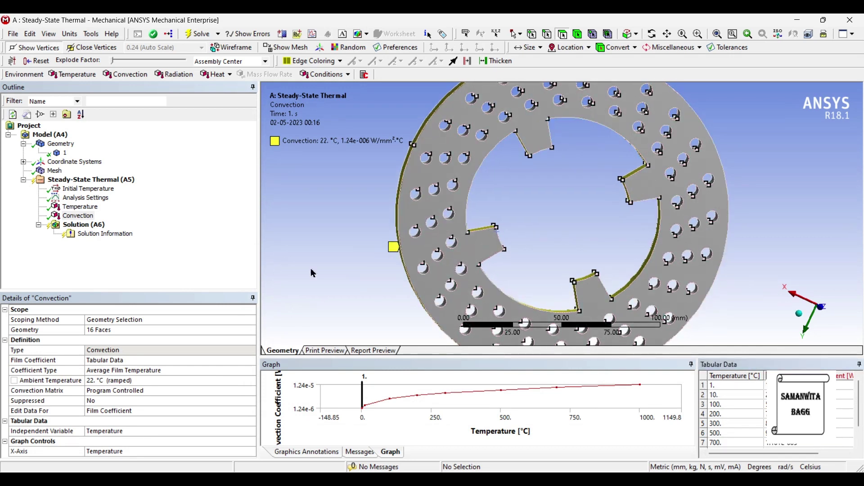
# Set the magnitude of the temperature load on the two flat rotor faces to 100 °C.
pyautogui.click(92, 207)
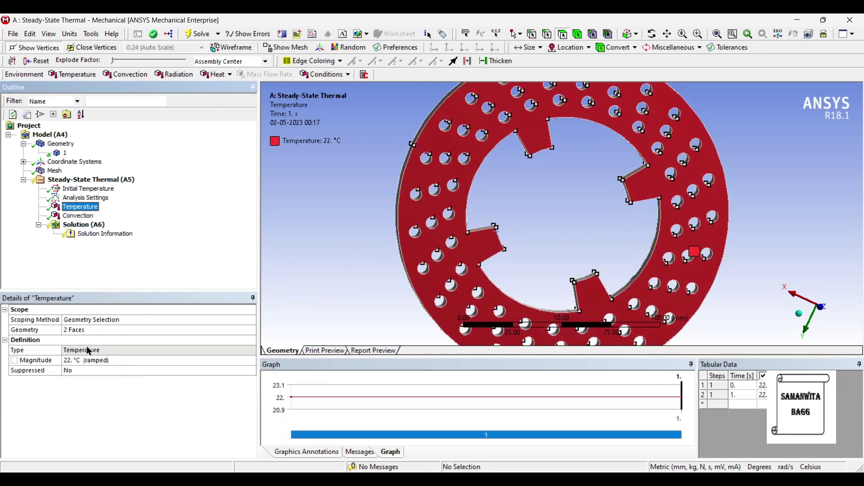
pyautogui.click(84, 361)
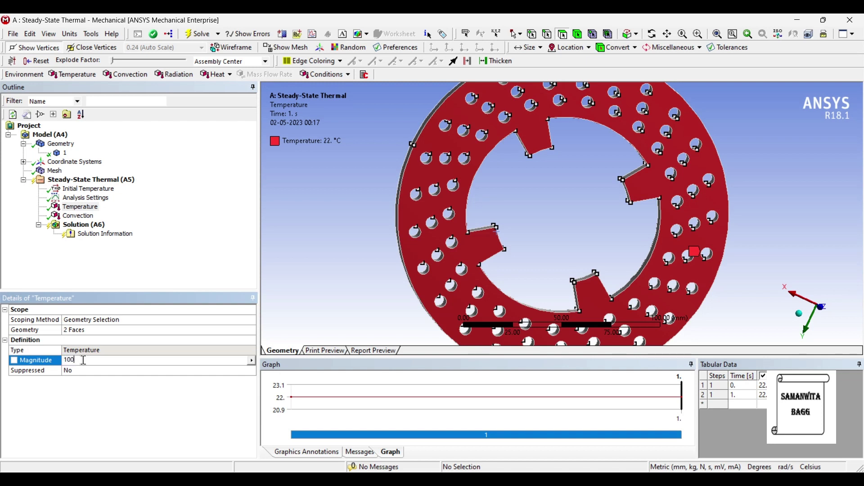
pyautogui.press('Return')
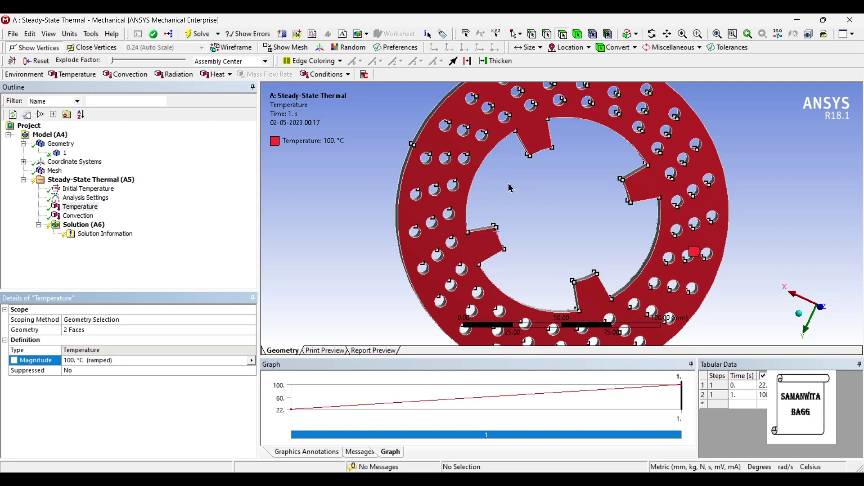
pyautogui.moveTo(511, 188)
pyautogui.mouseDown(button='middle')
pyautogui.moveTo(505, 203)
pyautogui.moveTo(525, 185)
pyautogui.moveTo(513, 171)
pyautogui.moveTo(516, 204)
pyautogui.mouseUp(button='middle')
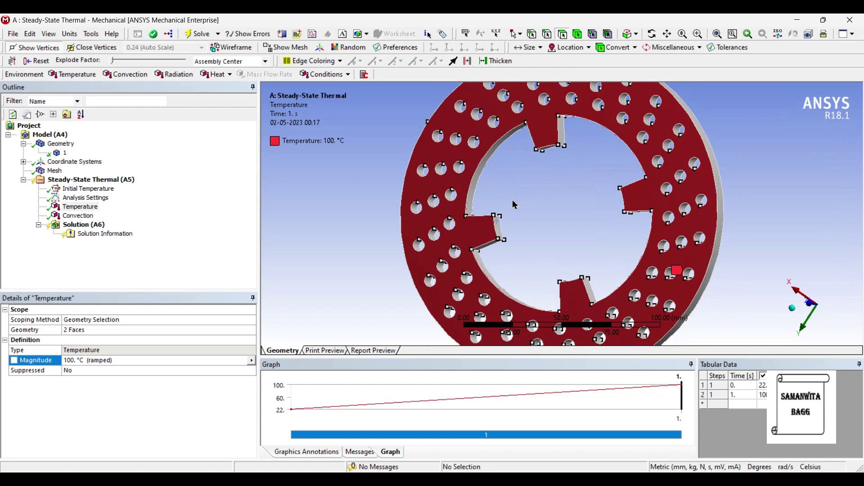
pyautogui.moveTo(565, 189); pyautogui.dragTo(610, 188, button='middle')
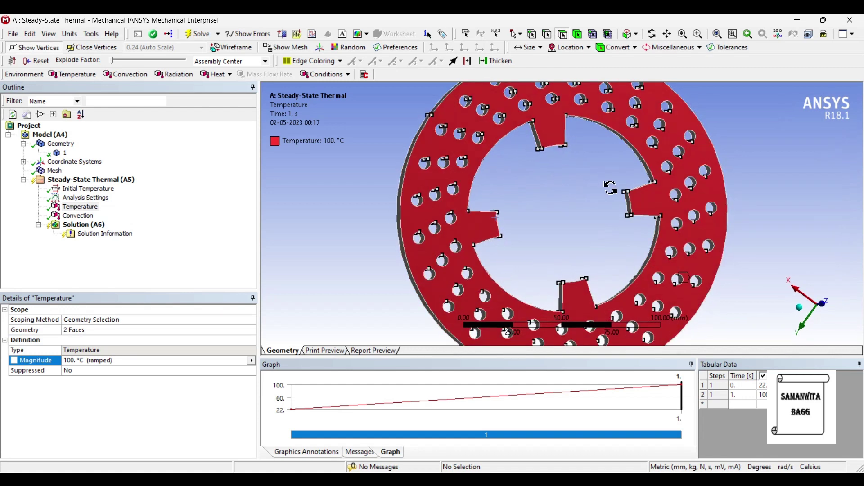
# Insert Temperature and Directional Heat Flux results under the Solution.
pyautogui.rightClick(93, 228)
pyautogui.moveTo(115, 234)
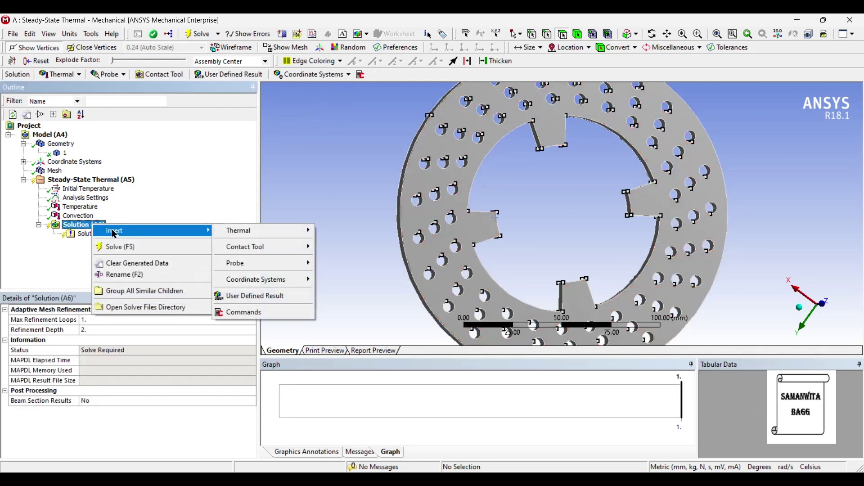
pyautogui.moveTo(265, 232)
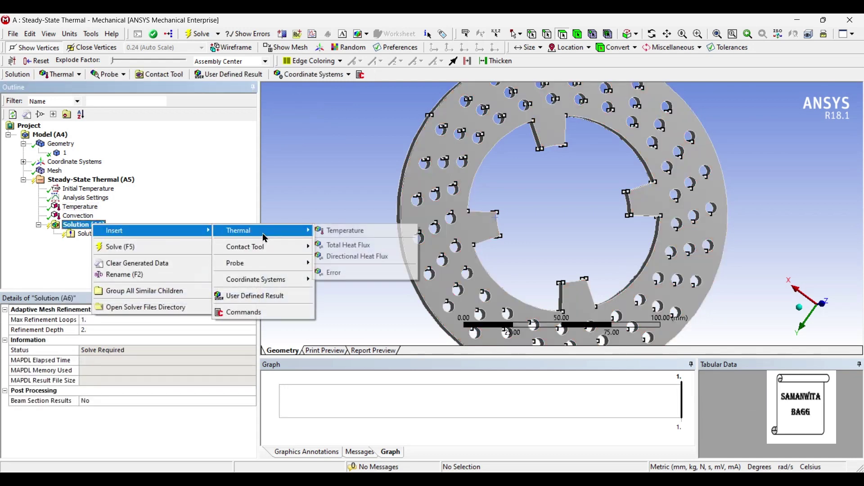
pyautogui.click(345, 235)
pyautogui.rightClick(78, 224)
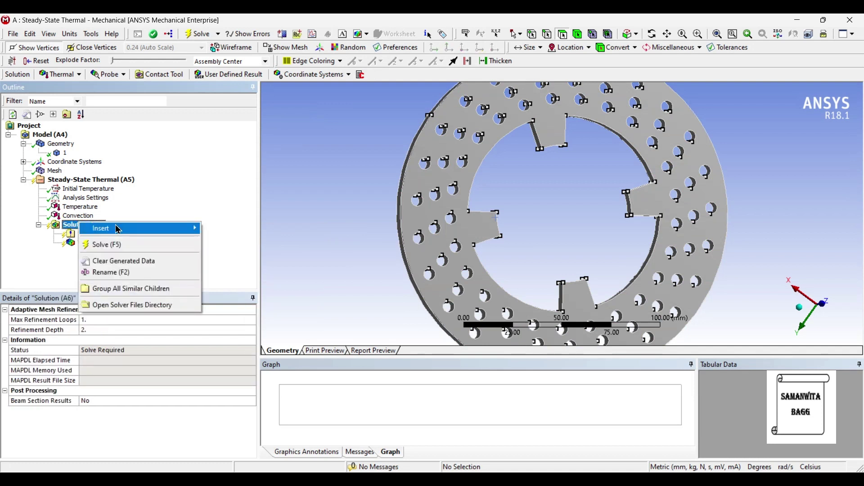
pyautogui.moveTo(135, 228)
pyautogui.moveTo(272, 232)
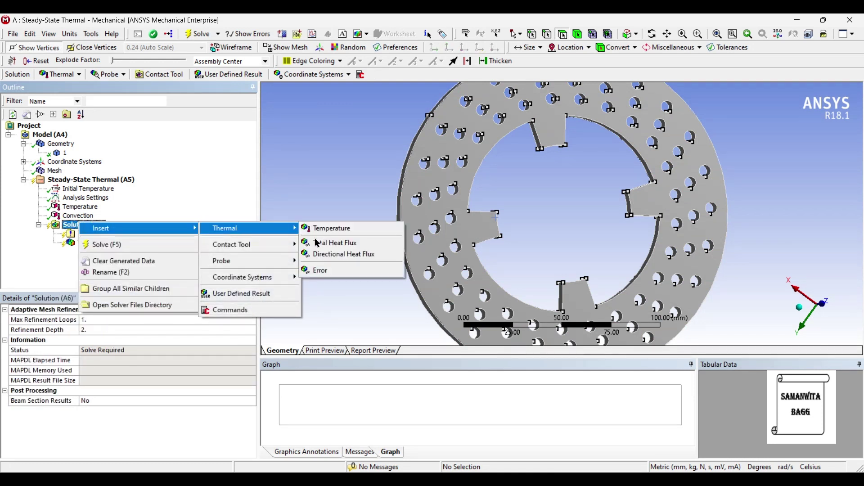
pyautogui.click(326, 255)
# Solve the steady-state thermal analysis and examine the temperature result on the rotor from several angles.
pyautogui.click(93, 225)
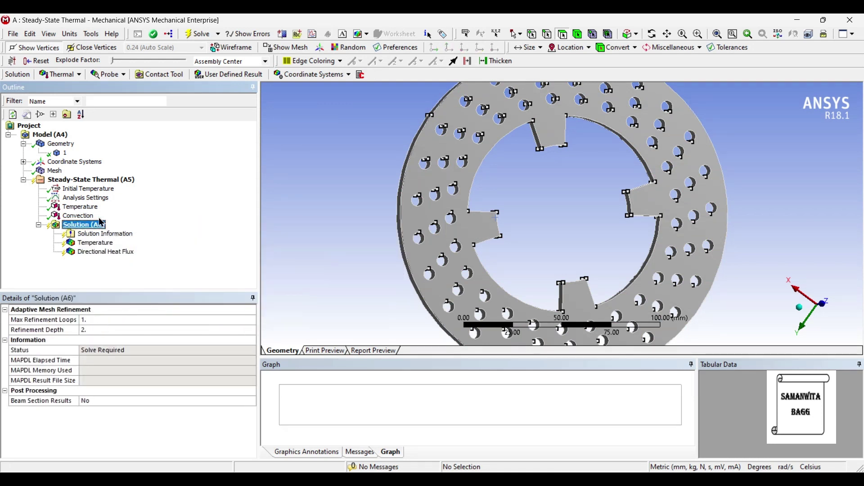
pyautogui.click(199, 33)
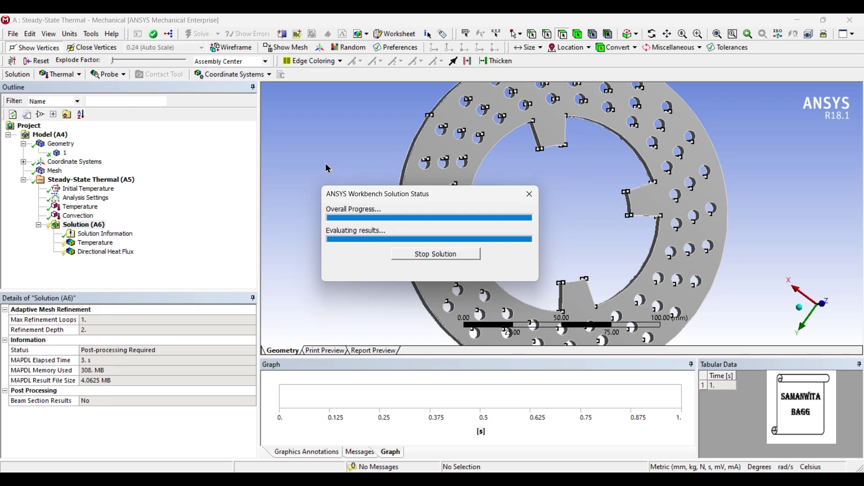
pyautogui.click(95, 243)
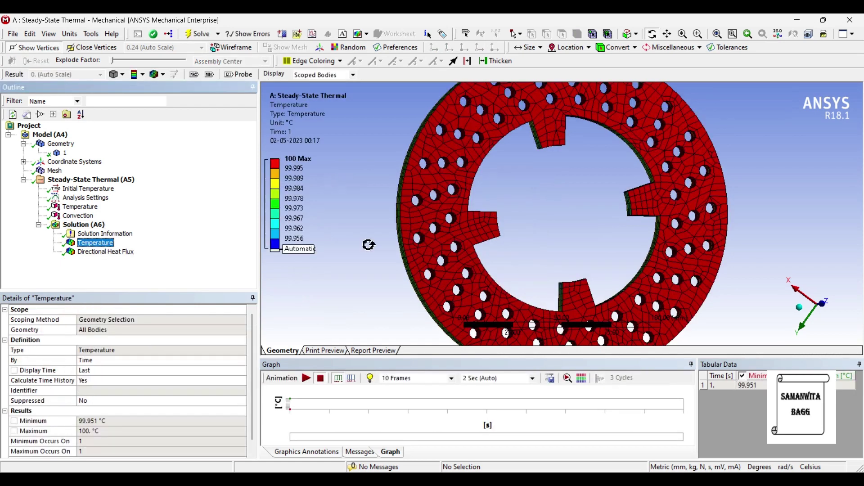
pyautogui.moveTo(434, 216); pyautogui.dragTo(424, 236)
pyautogui.moveTo(489, 204); pyautogui.dragTo(509, 176)
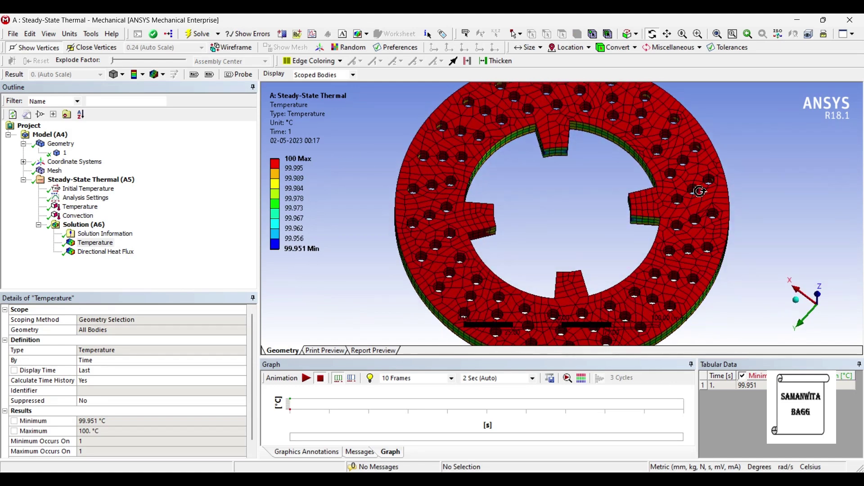
pyautogui.press('F7')
pyautogui.moveTo(548, 181); pyautogui.dragTo(504, 184)
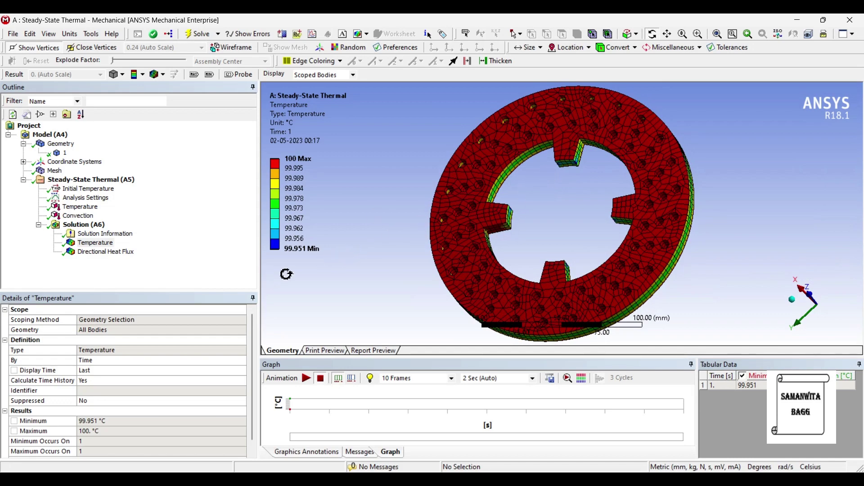
pyautogui.moveTo(478, 187); pyautogui.dragTo(599, 155)
pyautogui.moveTo(534, 215); pyautogui.dragTo(310, 175)
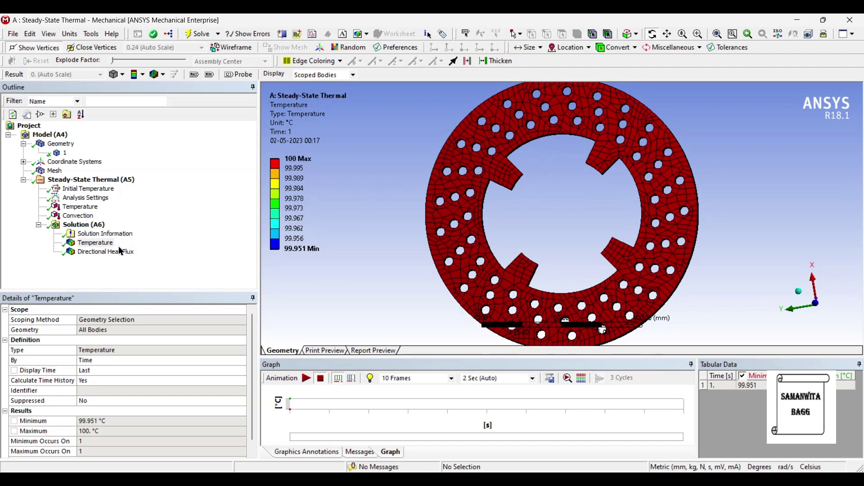
# Display the directional heat flux result and examine its contours and legend on the rotor.
pyautogui.click(121, 251)
pyautogui.moveTo(498, 222); pyautogui.dragTo(716, 168)
pyautogui.click(303, 178)
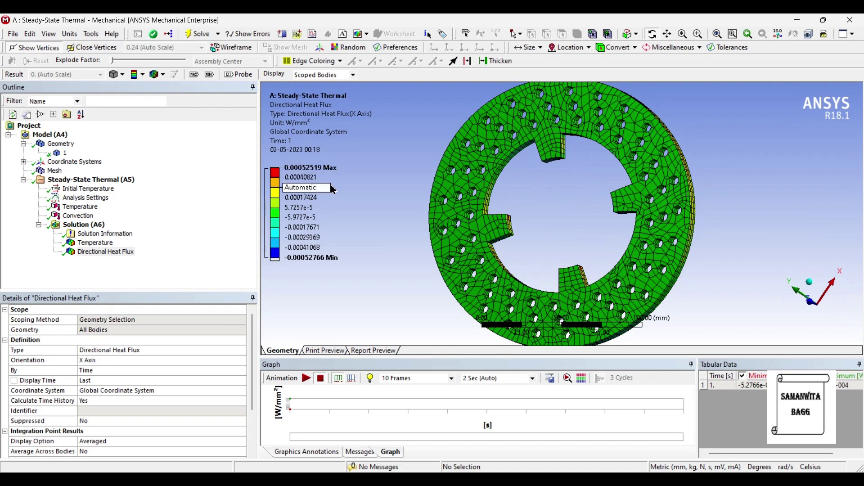
# Leave the legend value edit and examine the directional heat flux contours from another angle.
pyautogui.click(352, 202)
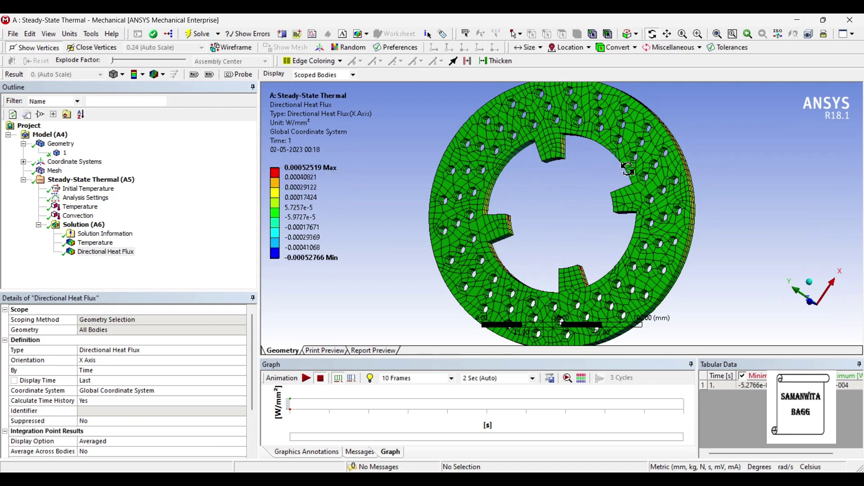
pyautogui.moveTo(628, 173); pyautogui.dragTo(654, 163)
pyautogui.moveTo(634, 214); pyautogui.dragTo(572, 274)
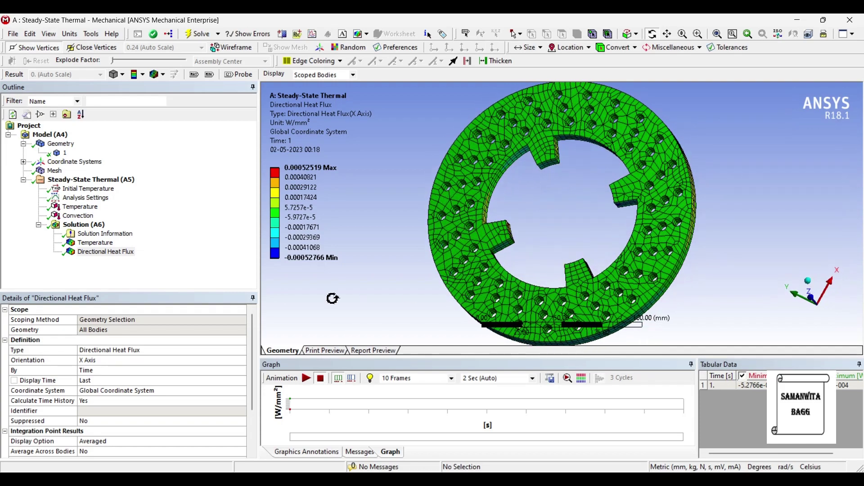
# Assign Stainless Steel as the rotor body's material and solve the analysis again.
pyautogui.click(65, 153)
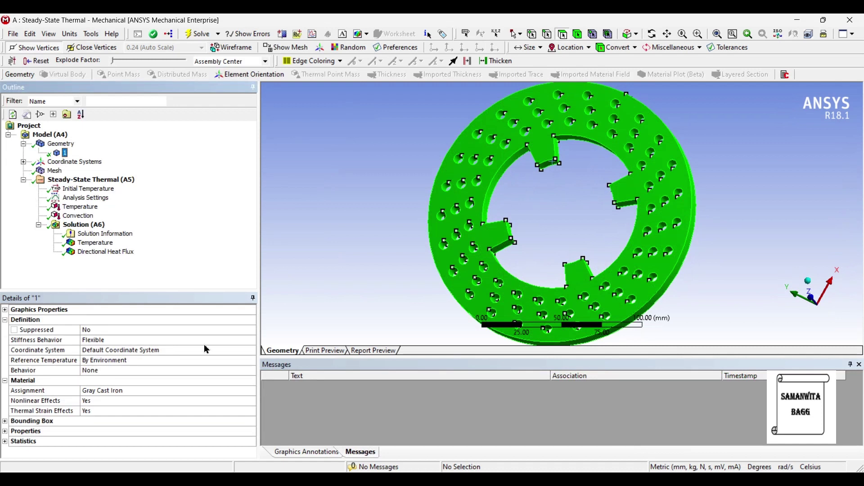
pyautogui.click(230, 393)
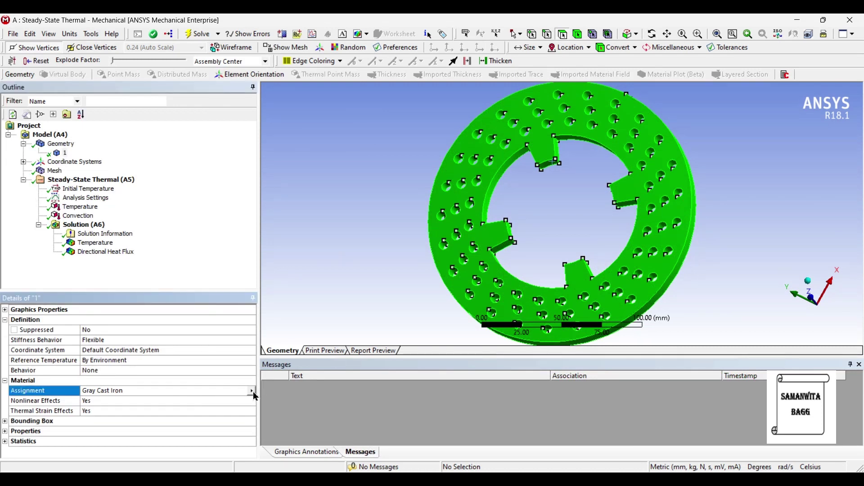
pyautogui.click(252, 392)
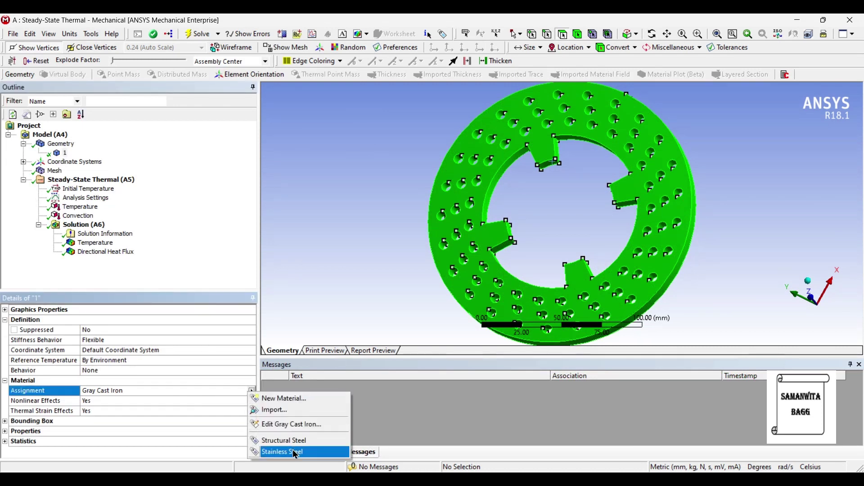
pyautogui.click(296, 453)
pyautogui.click(201, 35)
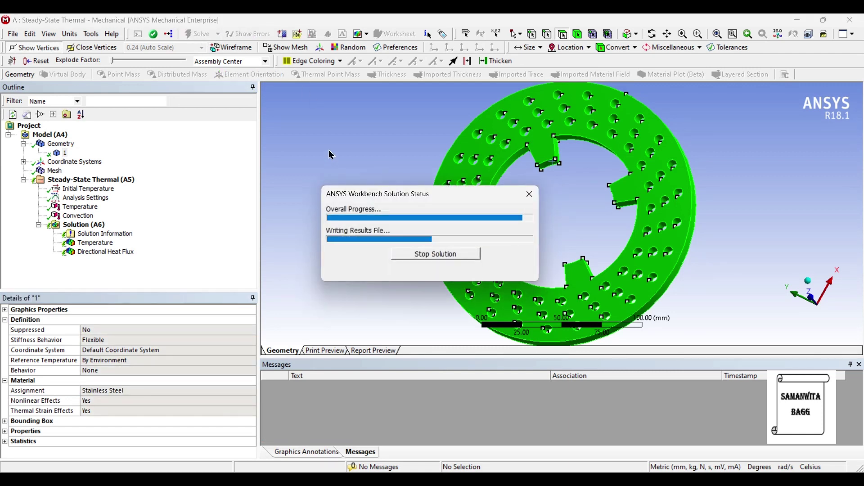
# Examine the temperature and directional heat flux results for the stainless steel rotor from several angles.
pyautogui.click(95, 243)
pyautogui.moveTo(475, 203); pyautogui.dragTo(527, 187)
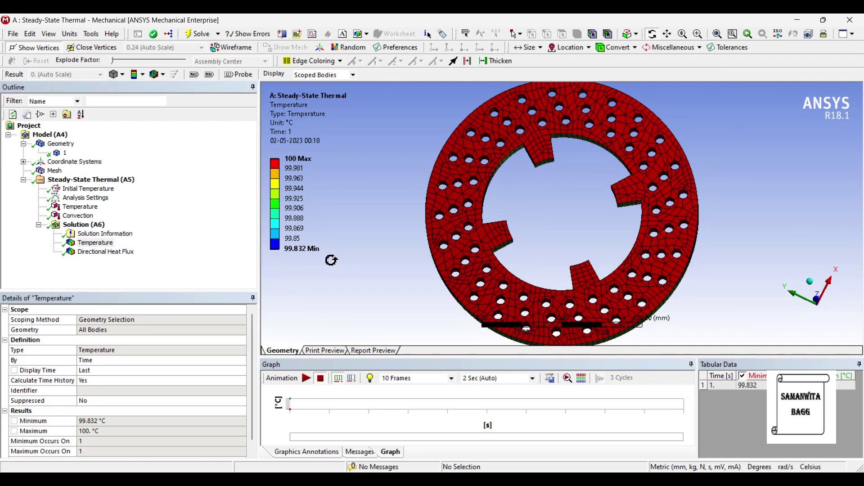
pyautogui.moveTo(531, 191); pyautogui.dragTo(505, 193)
pyautogui.click(113, 252)
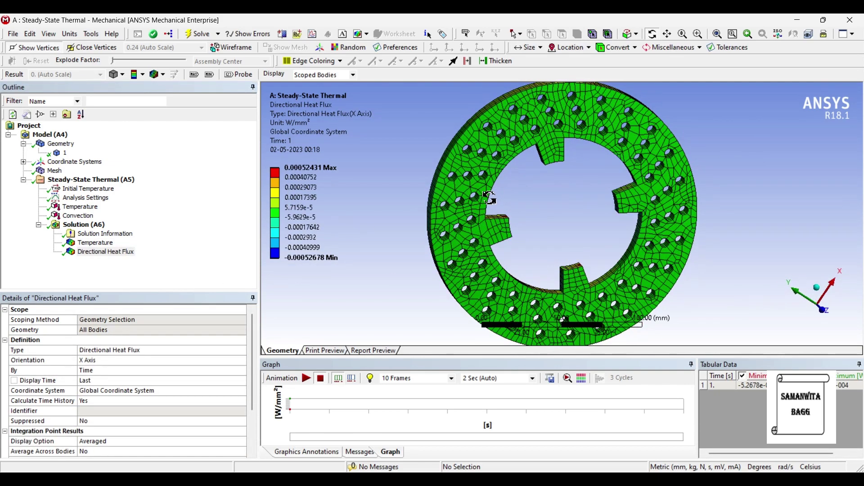
pyautogui.moveTo(545, 182); pyautogui.dragTo(524, 148)
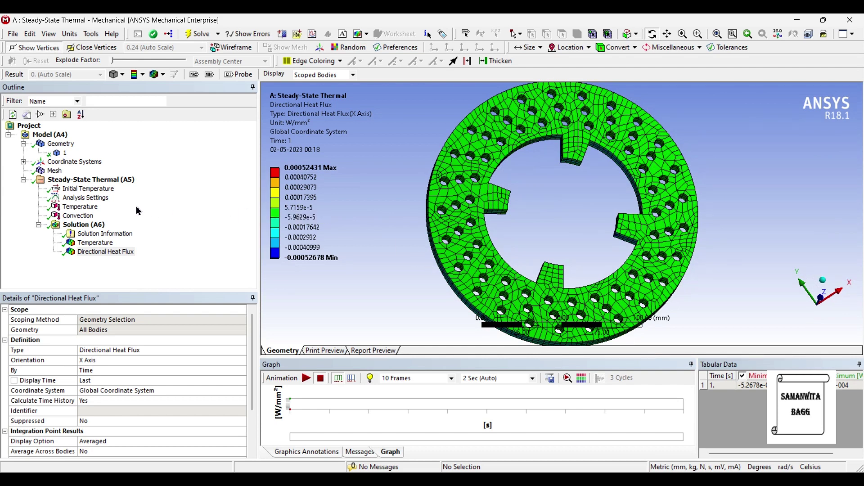
# Insert a second Convection load under Steady-State Thermal and scope it to the rotor's two flat faces.
pyautogui.click(90, 208)
pyautogui.click(551, 216)
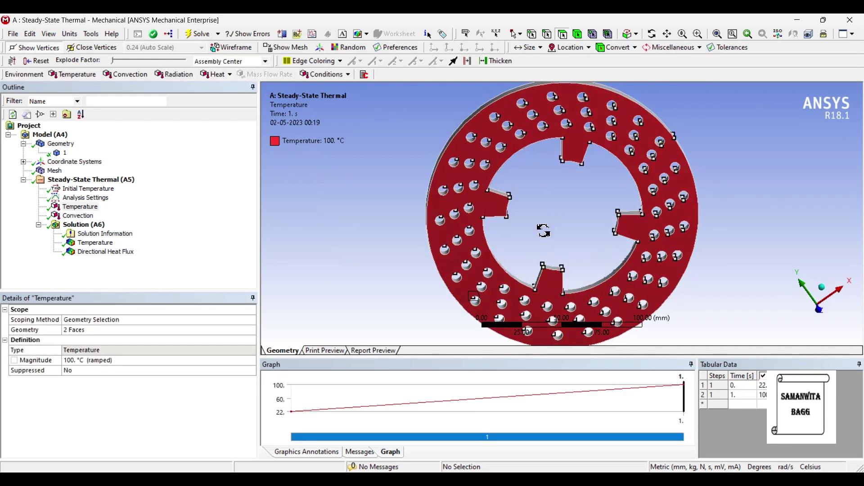
pyautogui.click(119, 181)
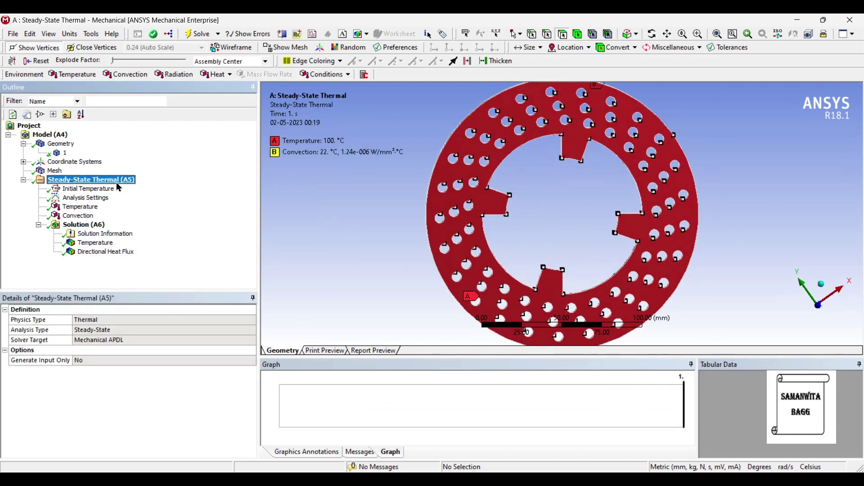
pyautogui.rightClick(119, 180)
pyautogui.moveTo(141, 190)
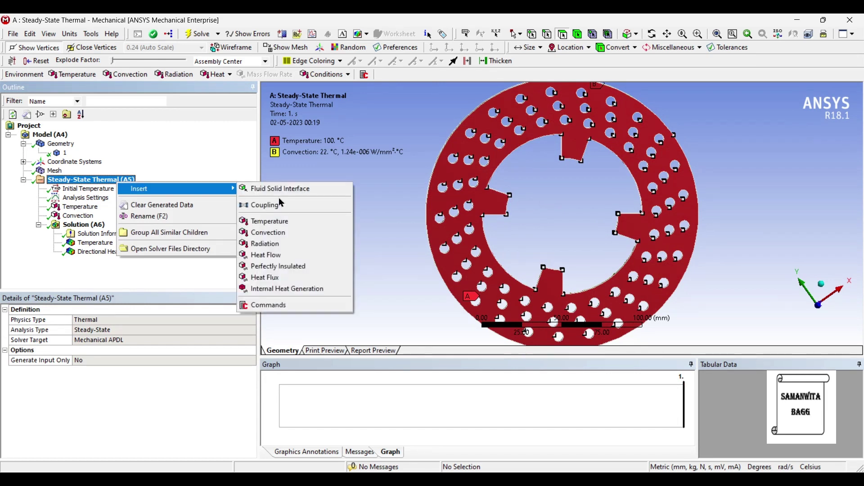
pyautogui.click(304, 239)
pyautogui.click(471, 160)
pyautogui.moveTo(470, 160); pyautogui.dragTo(432, 163, button='middle')
pyautogui.keyDown('ctrl'); pyautogui.click(637, 133); pyautogui.keyUp('ctrl')
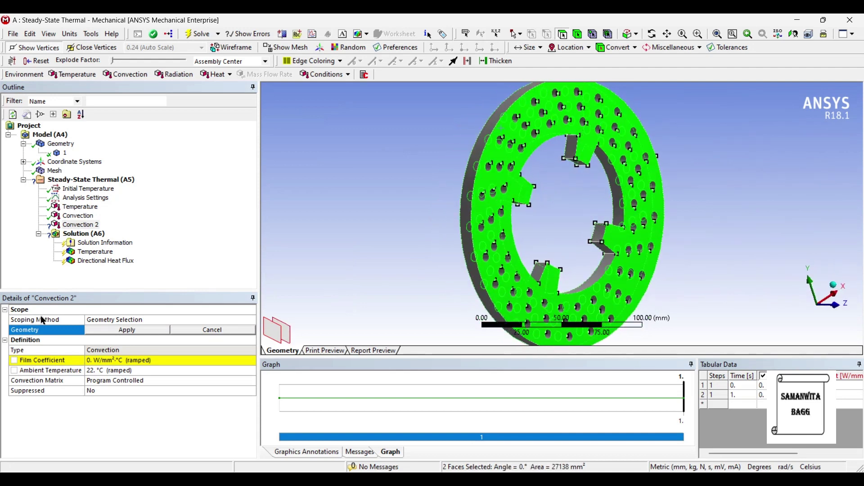
pyautogui.click(95, 333)
# Import temperature-dependent stagnant air data as the second convection's film coefficient and set its ambient temperature to 100 °C.
pyautogui.click(176, 361)
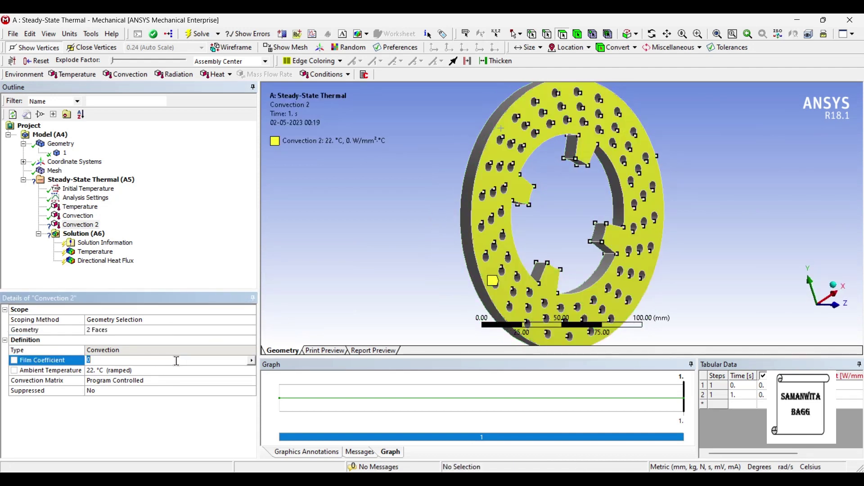
pyautogui.click(252, 362)
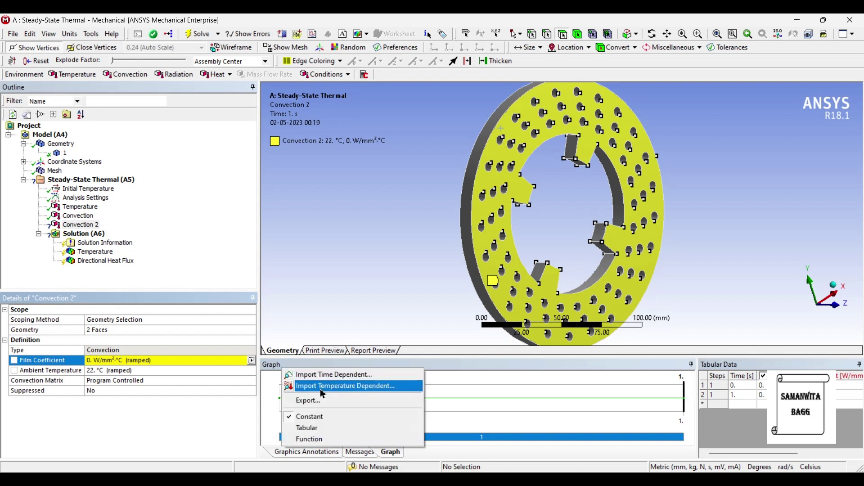
pyautogui.click(325, 388)
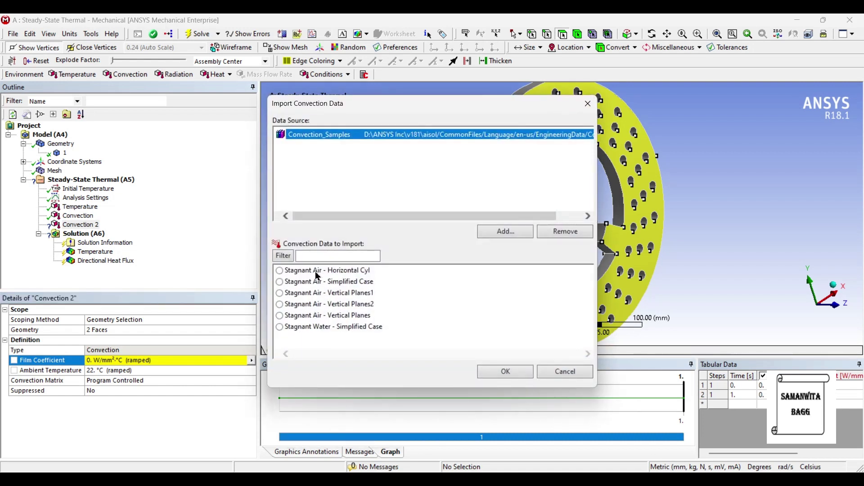
pyautogui.click(508, 372)
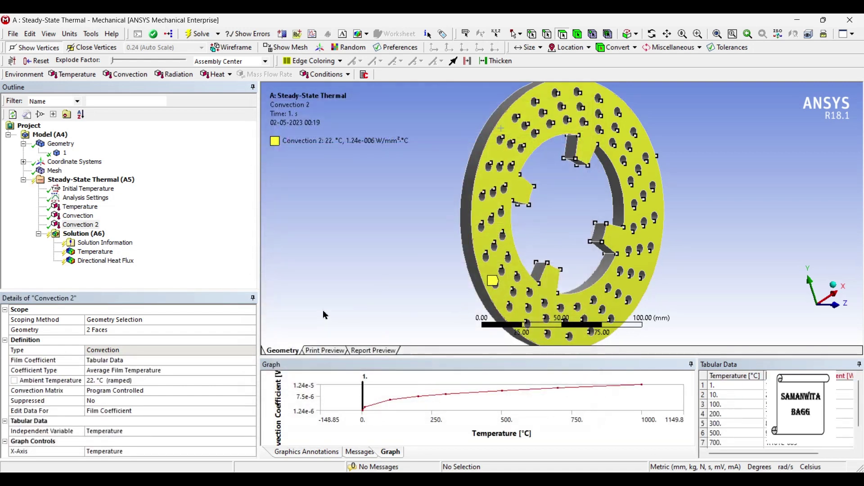
pyautogui.click(102, 382)
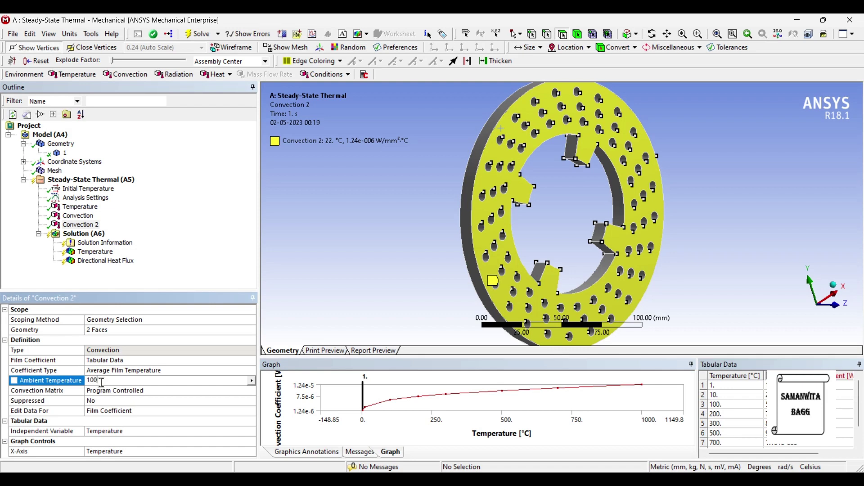
pyautogui.press('Return')
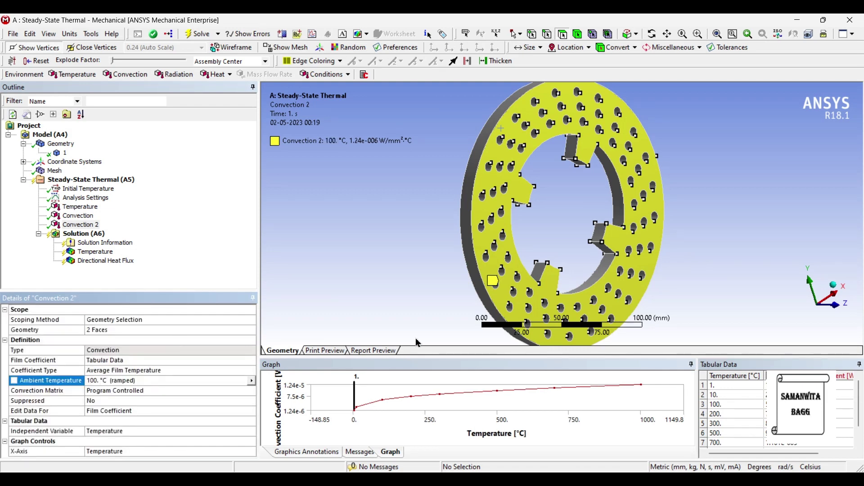
# Suppress the Temperature load on the two flat rotor faces.
pyautogui.click(83, 208)
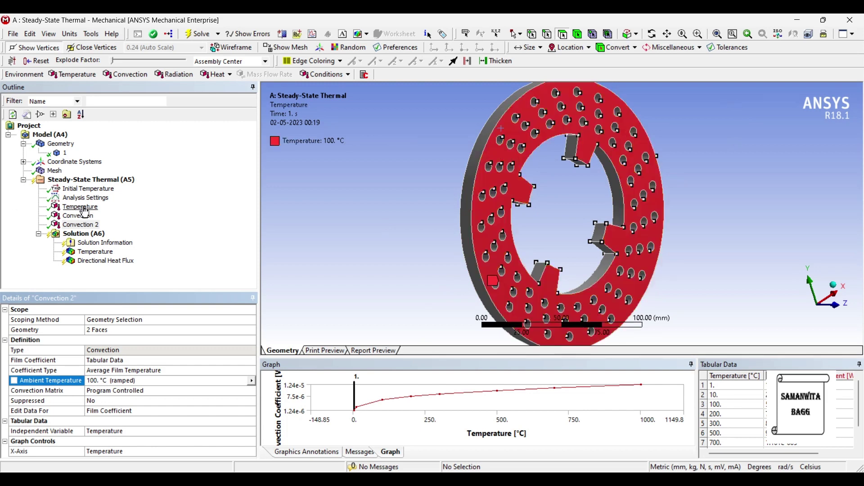
pyautogui.rightClick(84, 208)
pyautogui.click(137, 233)
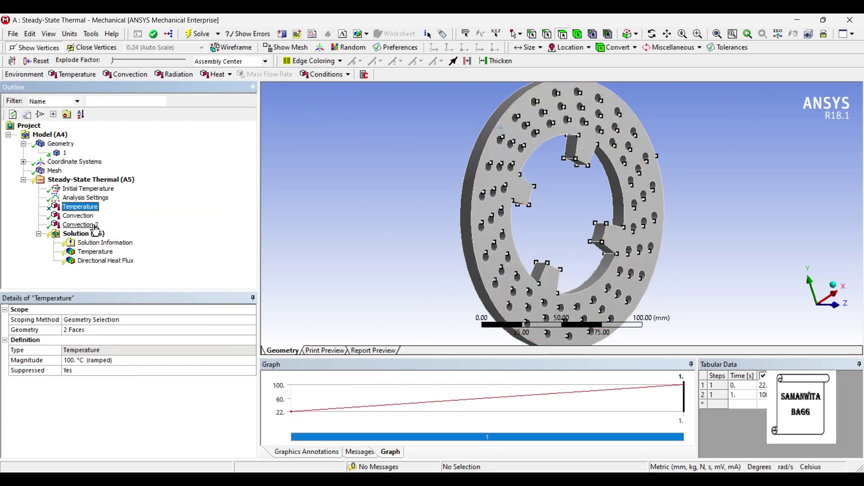
pyautogui.press('1')
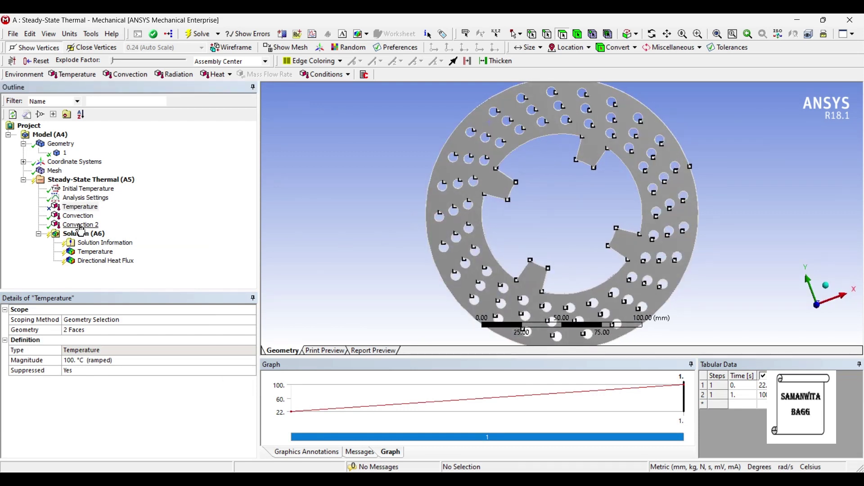
# Review the faces covered by both convection loads and solve the analysis with the convection-only setup.
pyautogui.click(78, 217)
pyautogui.moveTo(568, 183); pyautogui.dragTo(505, 177)
pyautogui.click(80, 225)
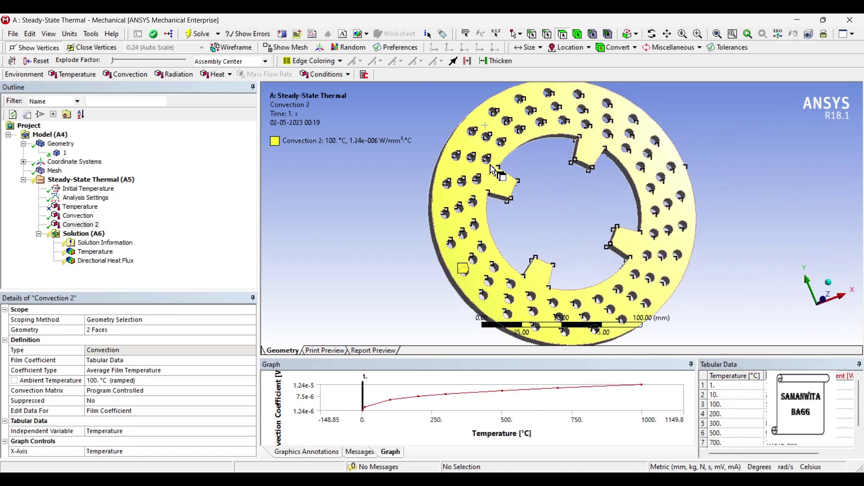
pyautogui.click(85, 234)
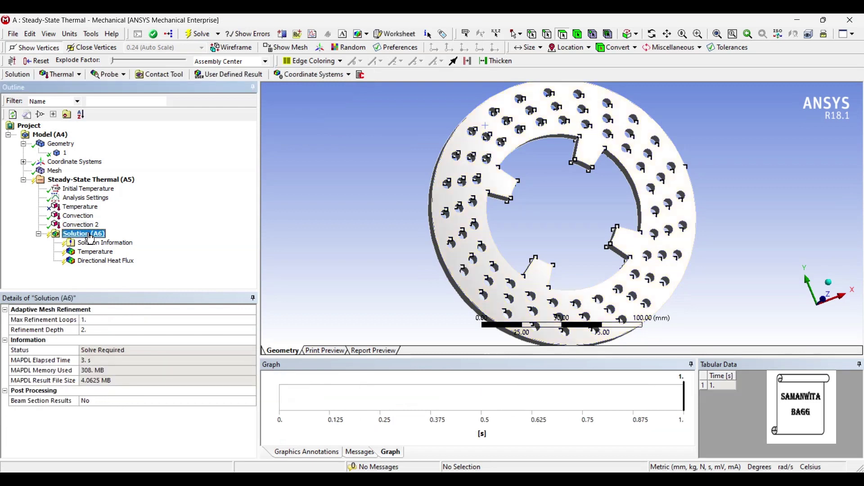
pyautogui.click(200, 34)
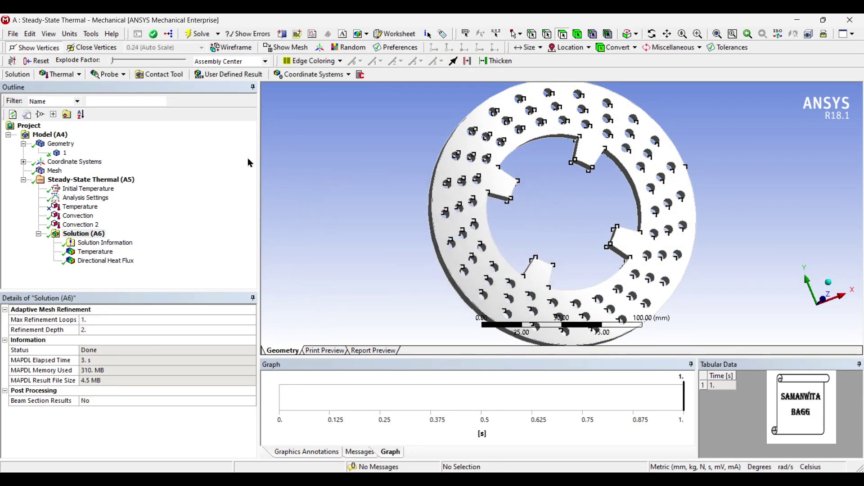
# Examine the temperature and directional heat flux results of the convection-only stainless steel rotor.
pyautogui.click(65, 153)
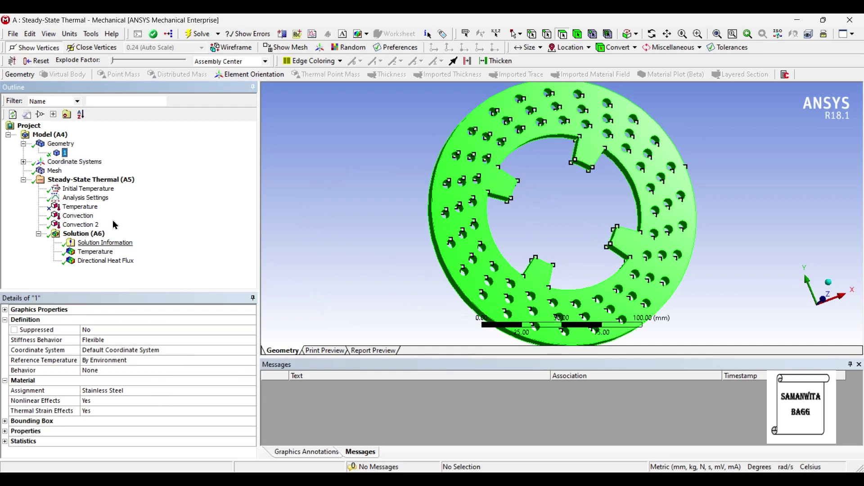
pyautogui.click(103, 253)
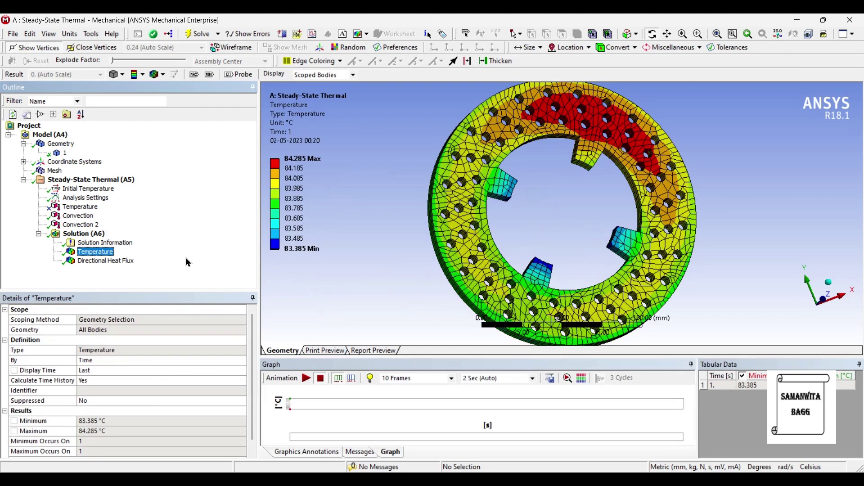
pyautogui.moveTo(500, 257); pyautogui.dragTo(479, 253, button='middle')
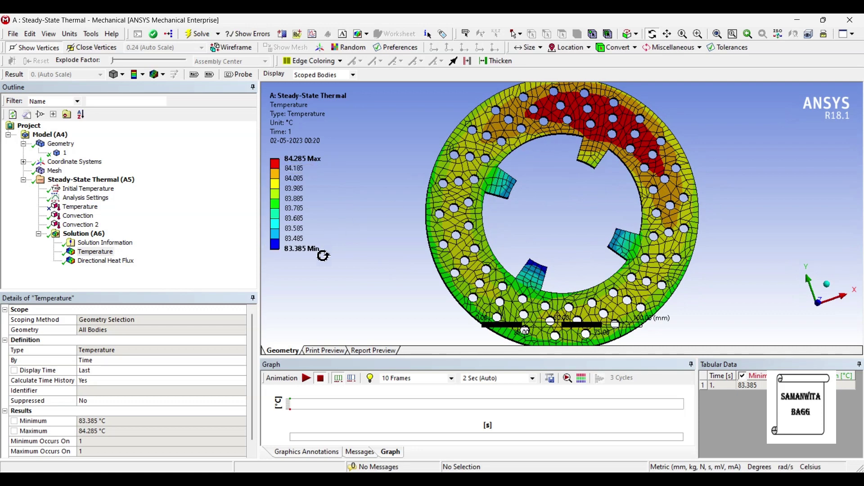
pyautogui.moveTo(518, 254); pyautogui.dragTo(518, 236, button='middle')
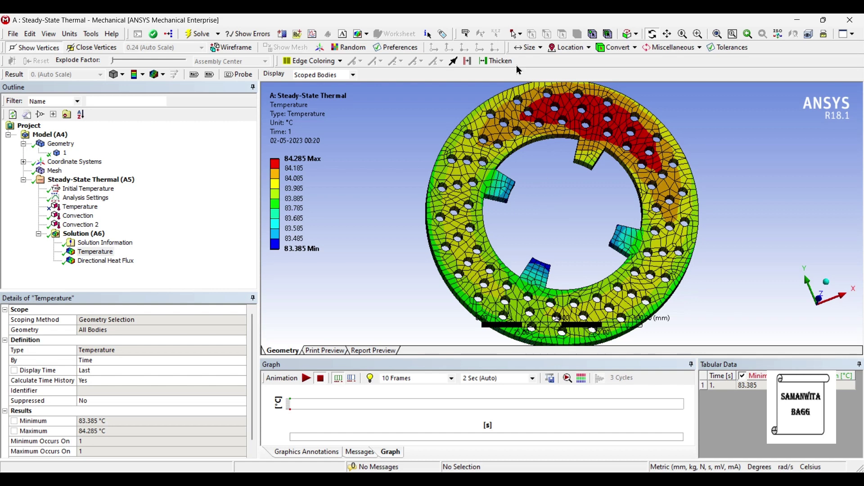
pyautogui.moveTo(530, 136); pyautogui.dragTo(534, 151)
pyautogui.click(100, 261)
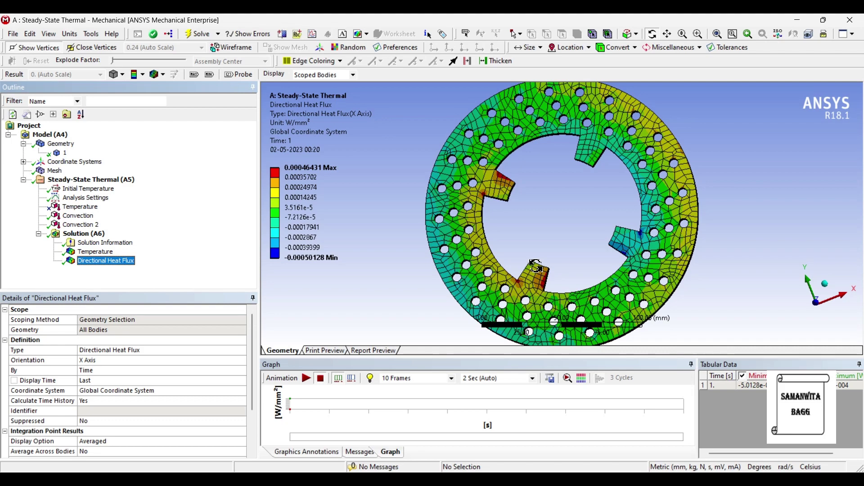
pyautogui.moveTo(586, 247)
pyautogui.mouseDown()
pyautogui.moveTo(586, 226)
pyautogui.moveTo(587, 255)
pyautogui.mouseUp()
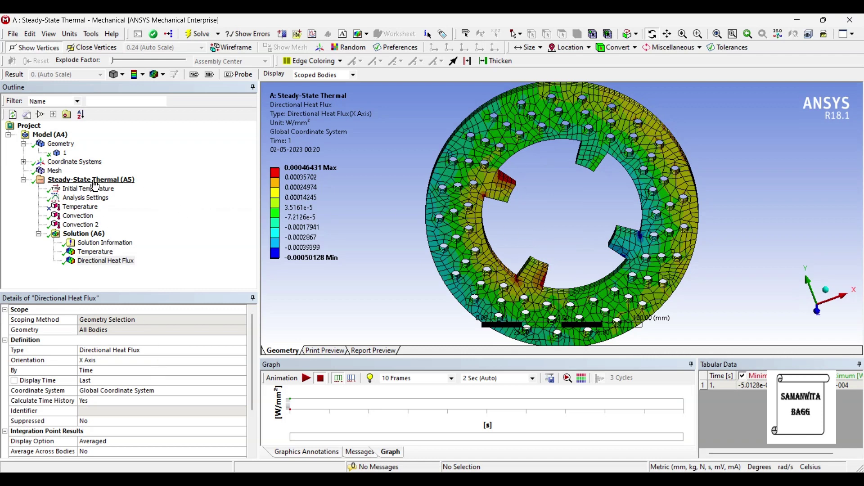
# Change the rotor body's material assignment to Gray Cast Iron and solve the analysis again.
pyautogui.click(63, 155)
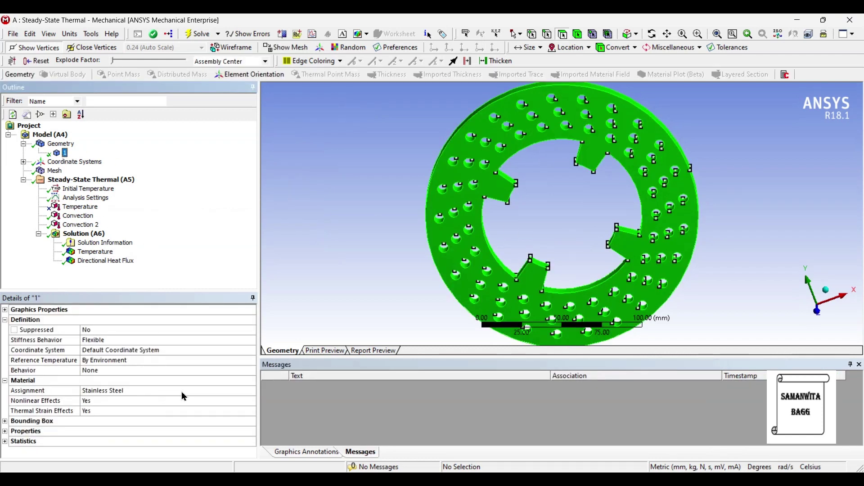
pyautogui.click(195, 391)
pyautogui.click(251, 391)
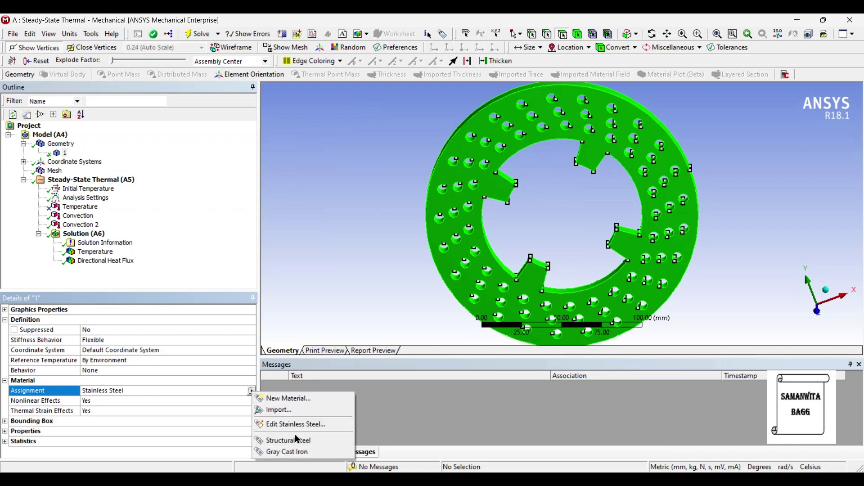
pyautogui.click(288, 451)
pyautogui.click(83, 233)
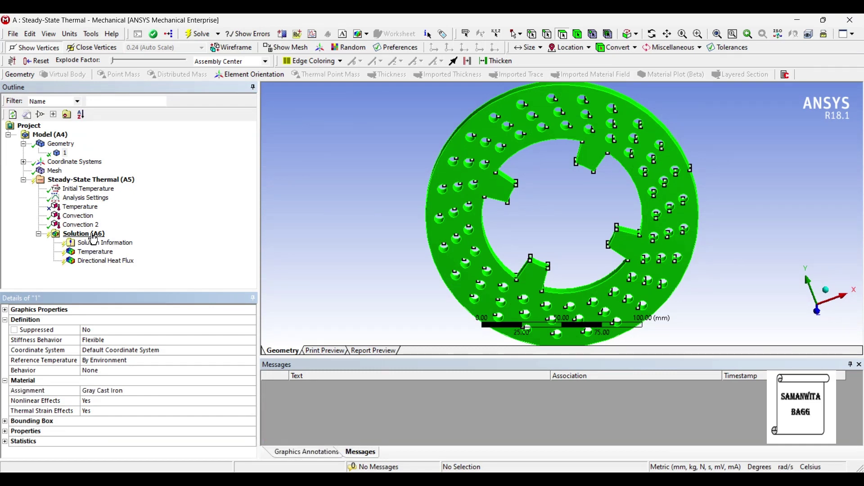
pyautogui.click(198, 33)
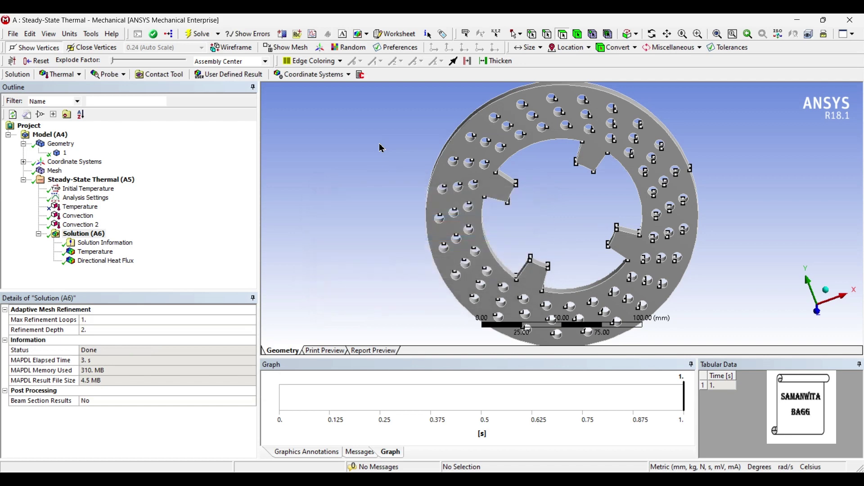
# Examine the temperature and directional heat flux results of the convection-only gray cast iron rotor.
pyautogui.click(92, 251)
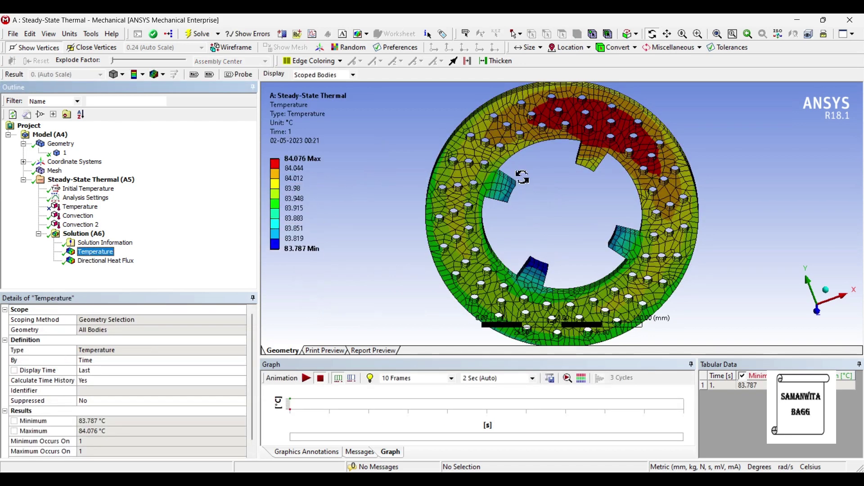
pyautogui.moveTo(523, 181); pyautogui.dragTo(515, 165)
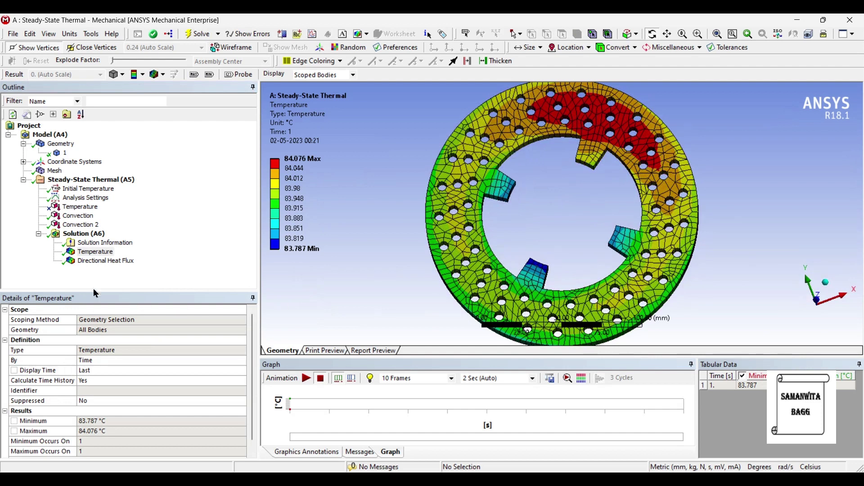
pyautogui.click(105, 262)
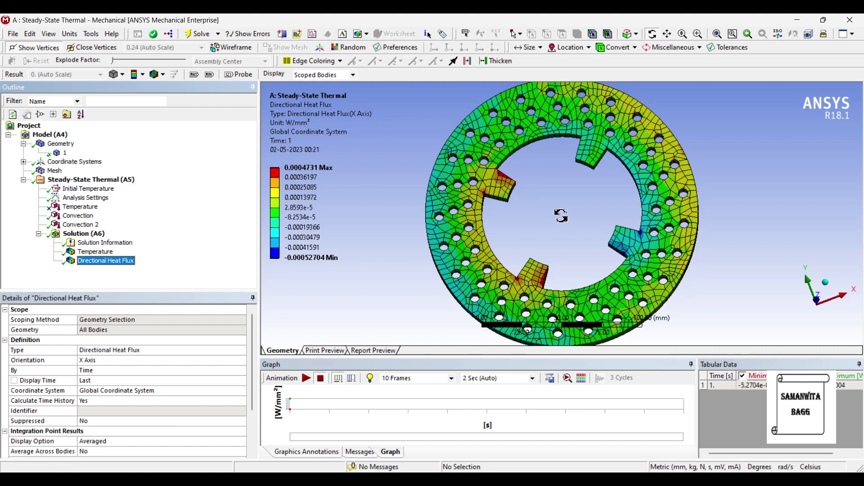
pyautogui.moveTo(525, 260); pyautogui.dragTo(595, 245)
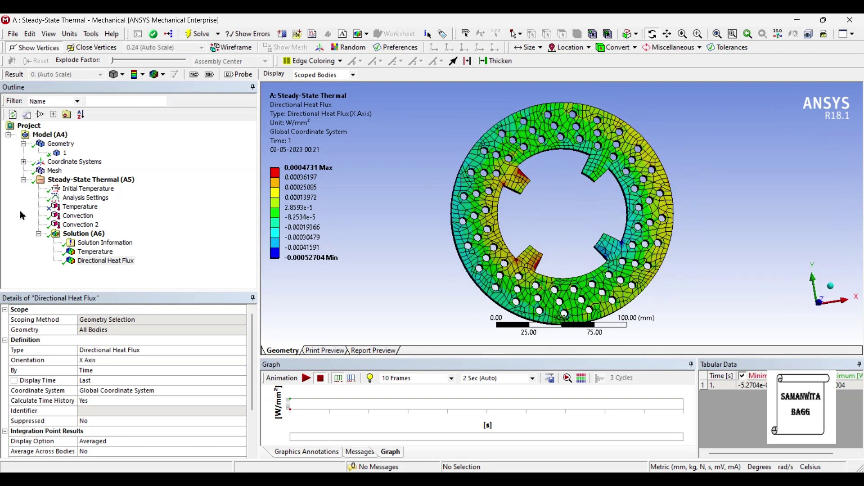